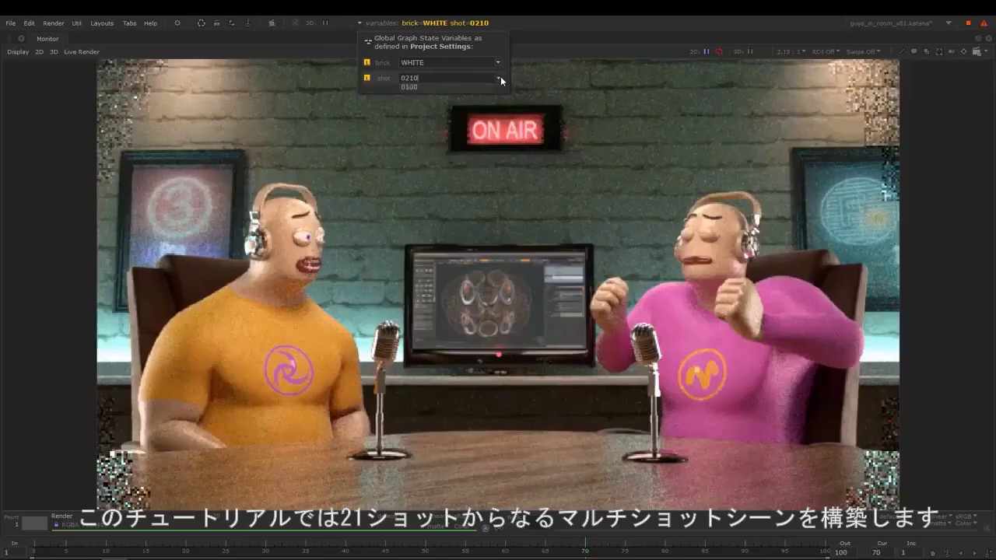
# Preview shots 0200, 0190 and 0180 in turn by switching the shot graph state variable
pyautogui.click(498, 78)
pyautogui.click(445, 153)
pyautogui.click(499, 78)
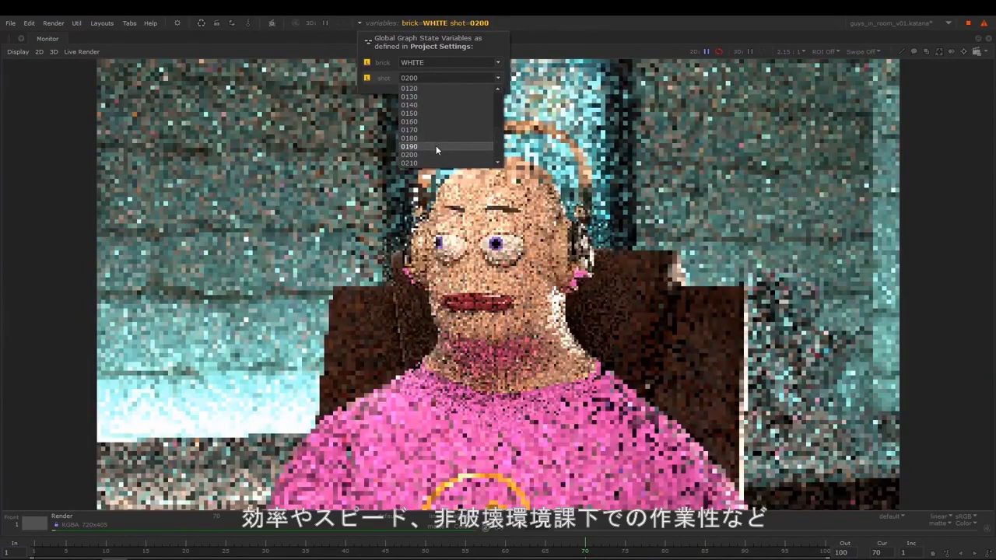
pyautogui.click(436, 146)
pyautogui.click(496, 78)
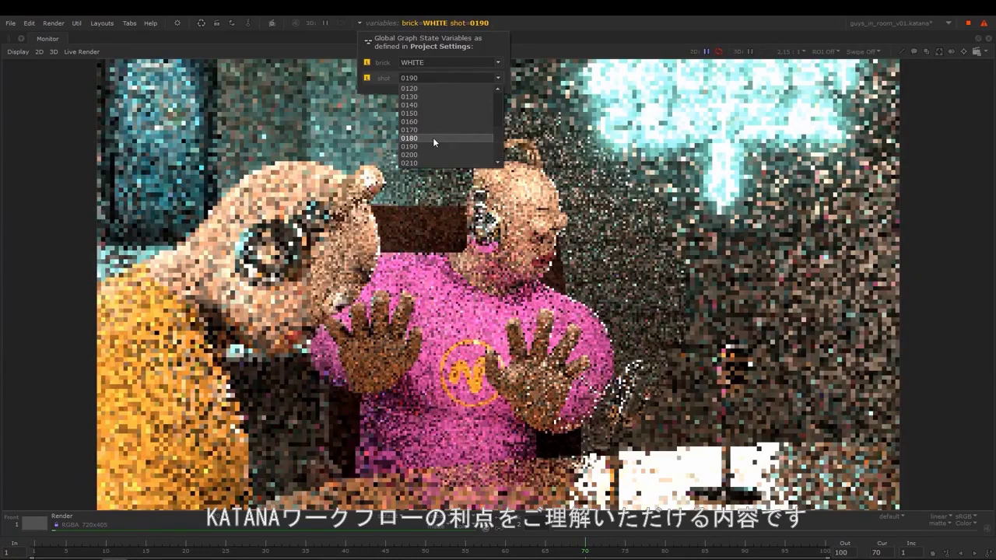
pyautogui.click(432, 138)
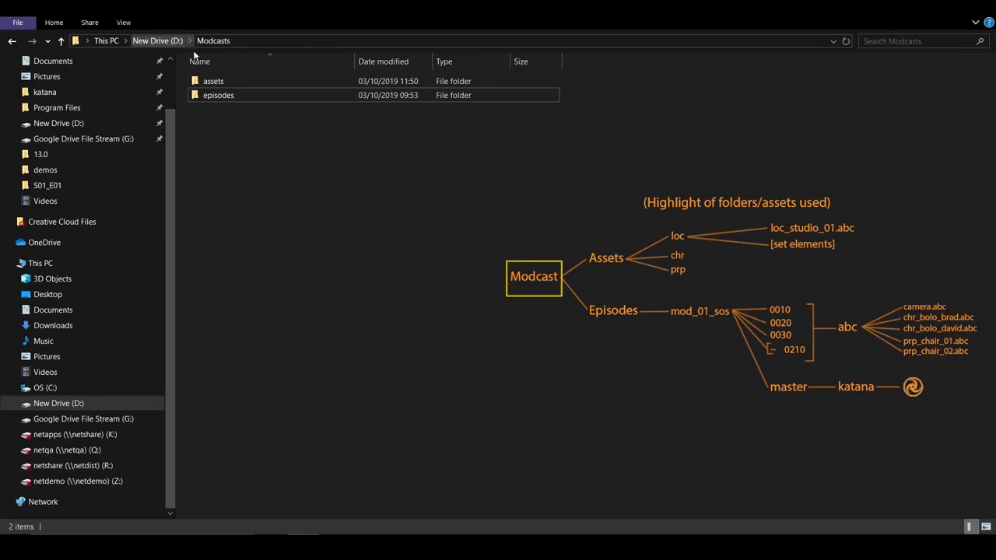
# Browse the Modcasts project folders, looking into assets and then through episodes, mod_001_sos and master to katana
pyautogui.doubleClick(209, 86)
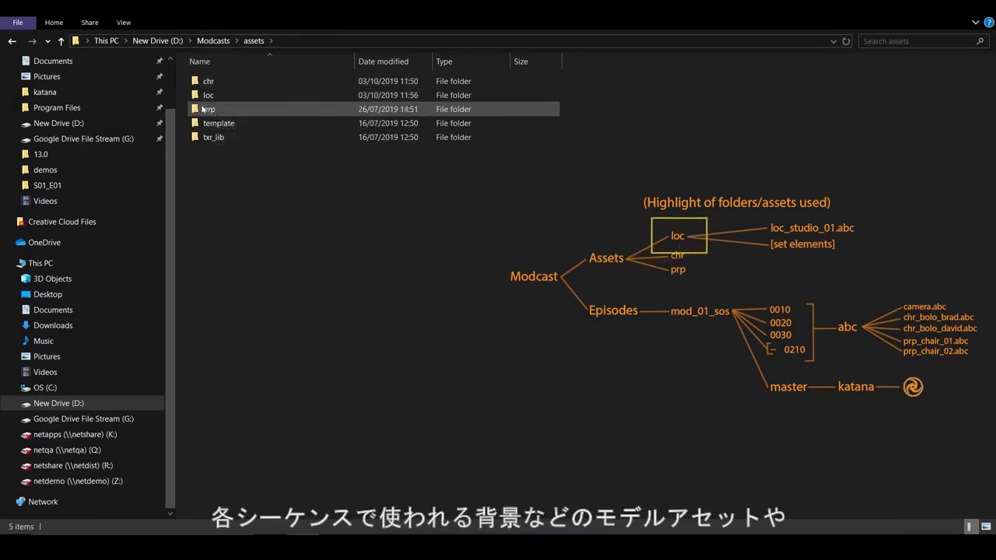
pyautogui.click(62, 42)
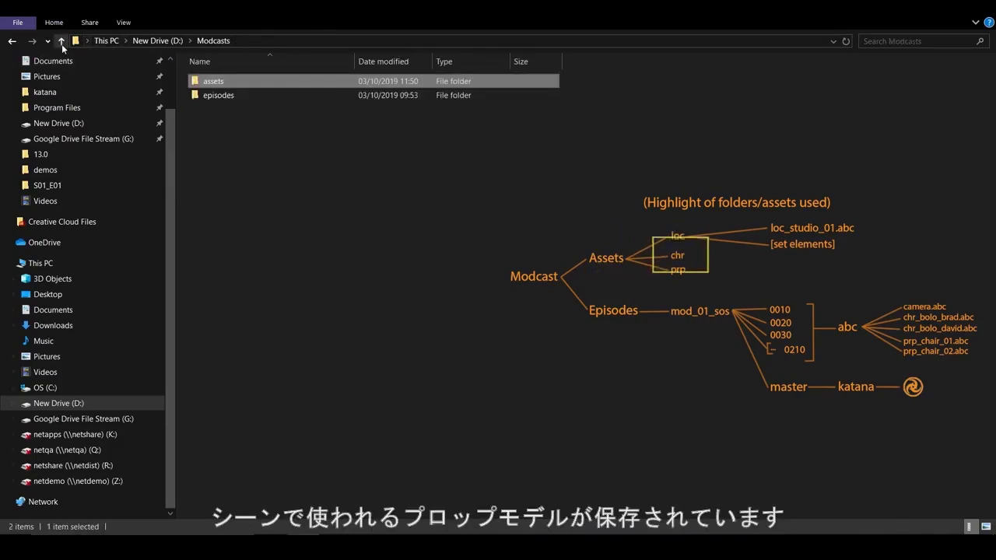
pyautogui.doubleClick(217, 96)
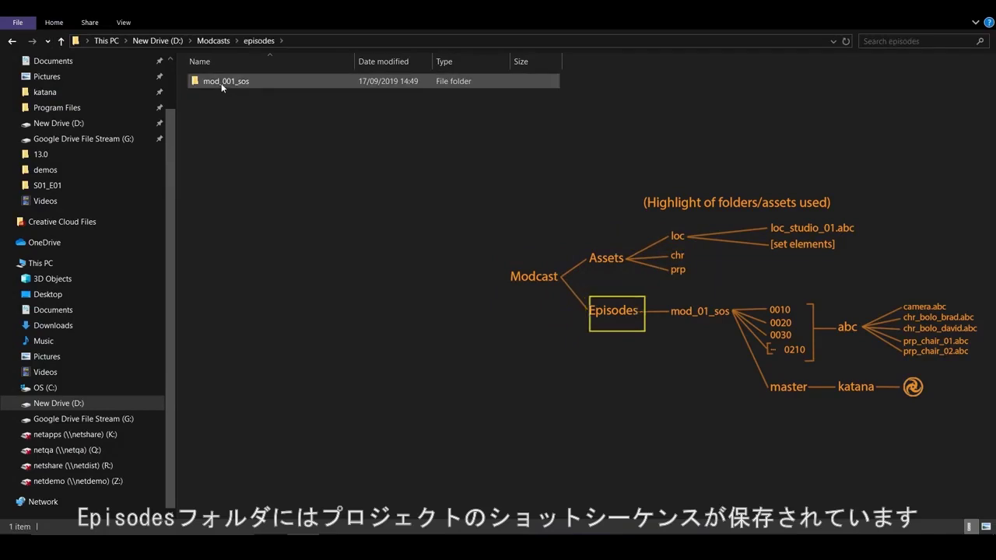
pyautogui.doubleClick(222, 81)
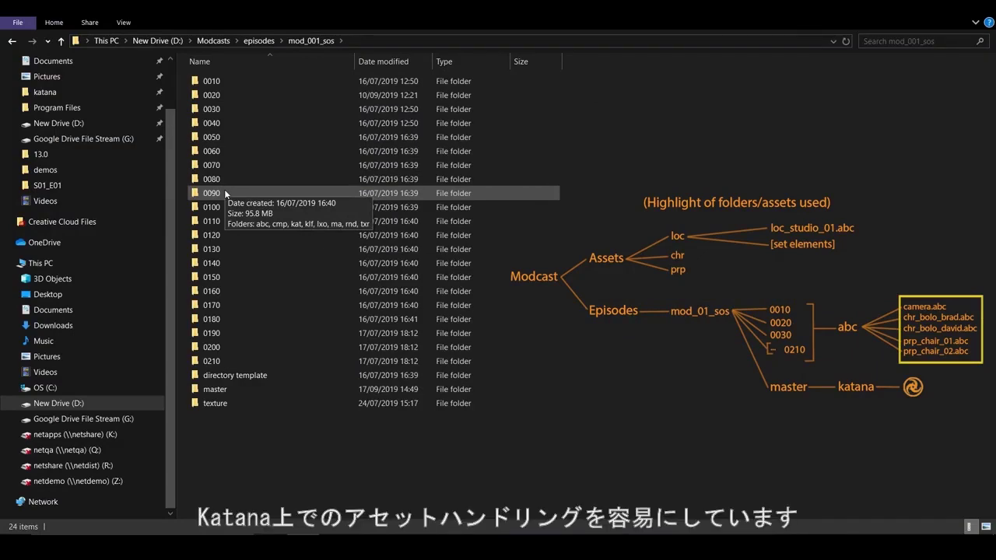
pyautogui.doubleClick(228, 391)
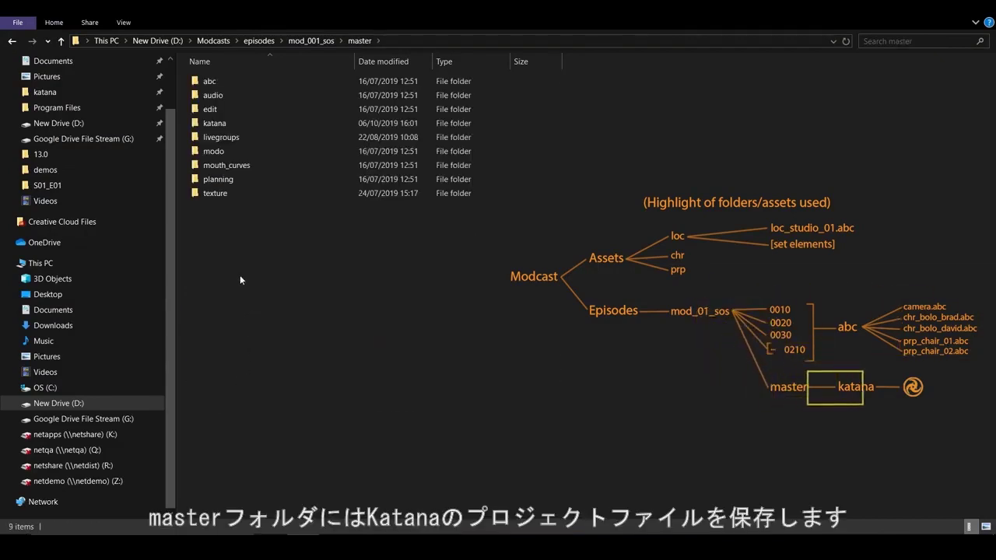
pyautogui.doubleClick(222, 122)
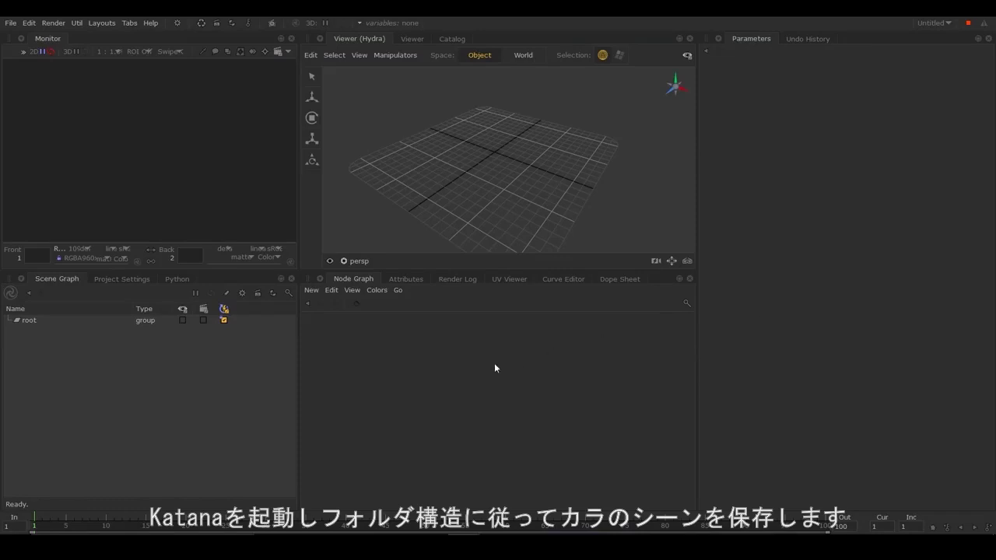
# Save the empty Katana scene as modcasts_sos_v01 in D:/Modcasts/episodes/mod_001_sos/master/katana
pyautogui.click(10, 22)
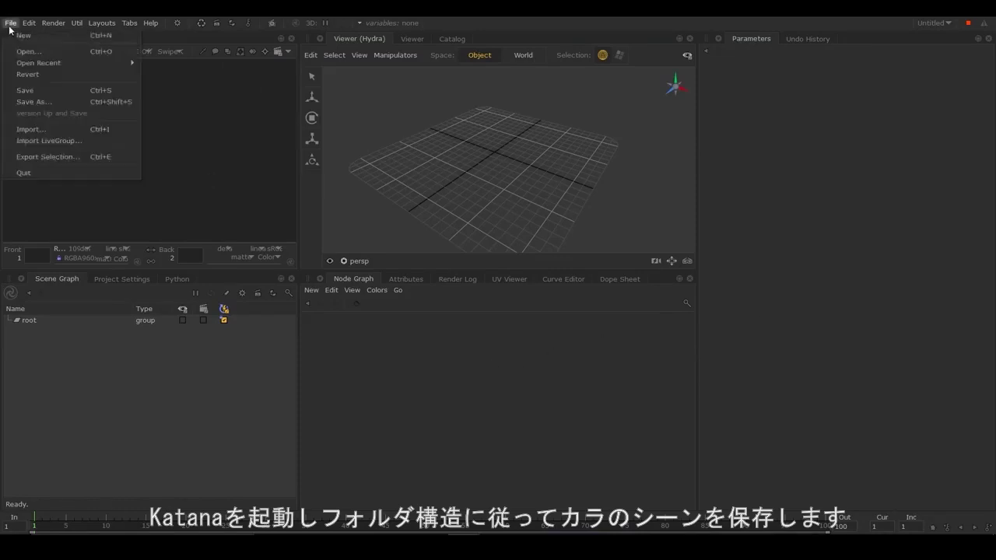
pyautogui.click(32, 105)
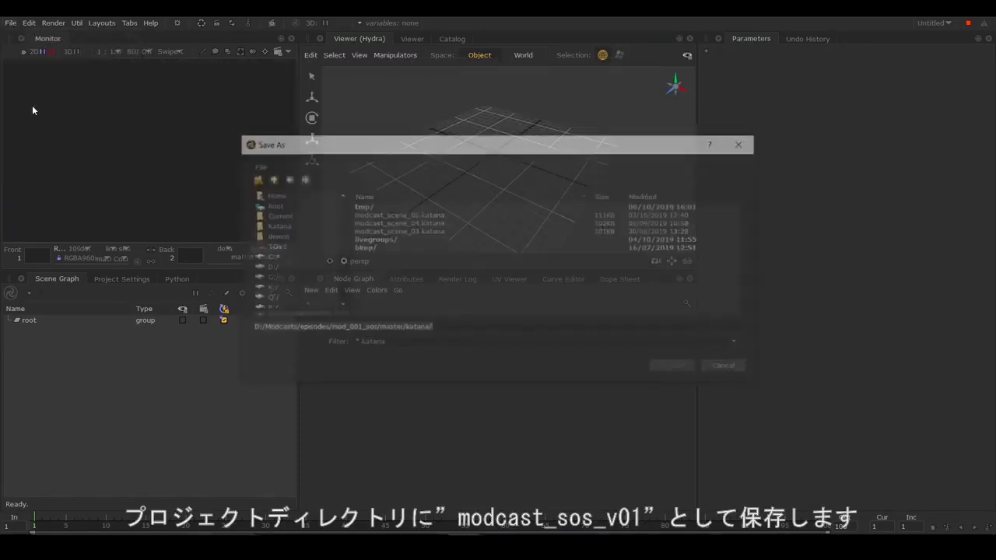
pyautogui.click(454, 327)
pyautogui.write('modcasts_sos_v01')
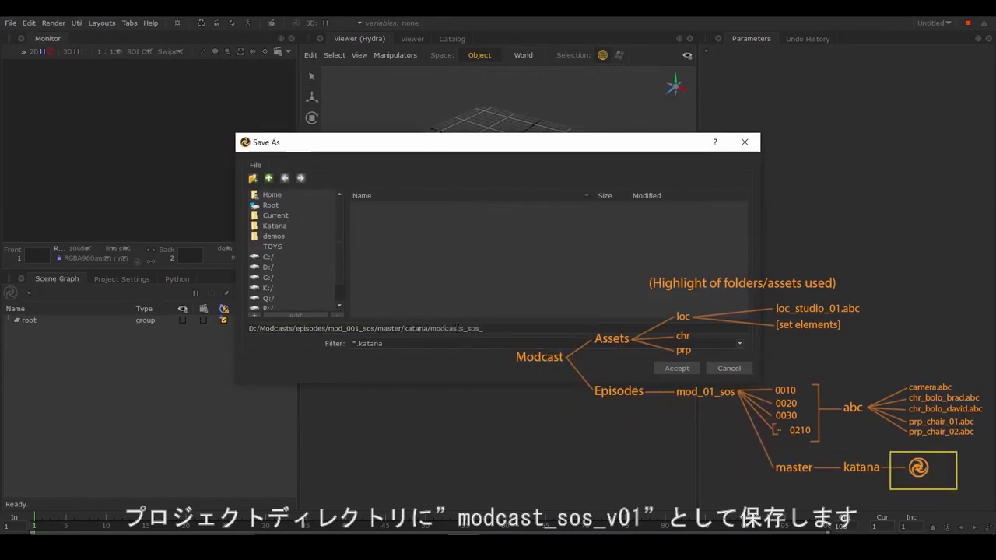
pyautogui.press('Return')
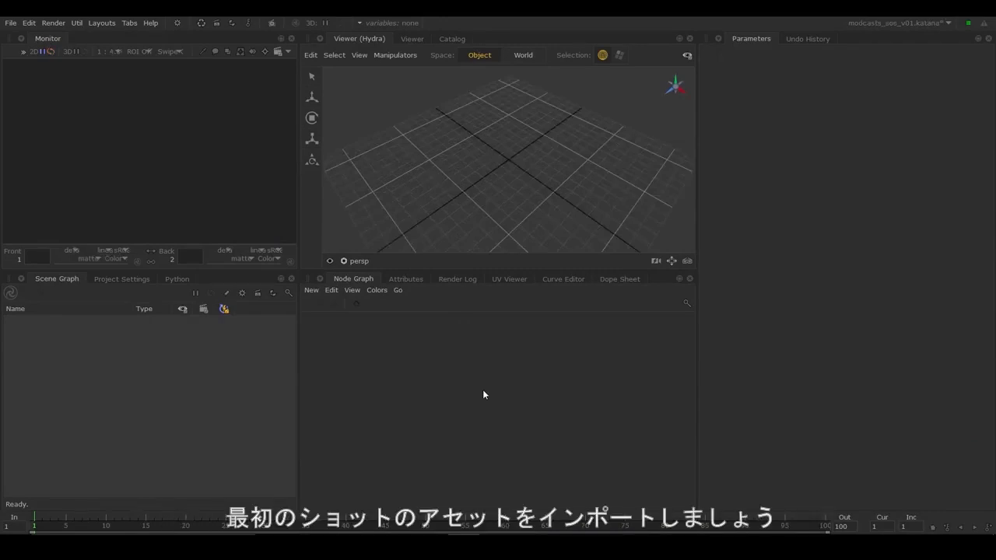
# Add an Alembic_In node to the node graph
pyautogui.press('Tab')
pyautogui.write('al')
pyautogui.press('Return')
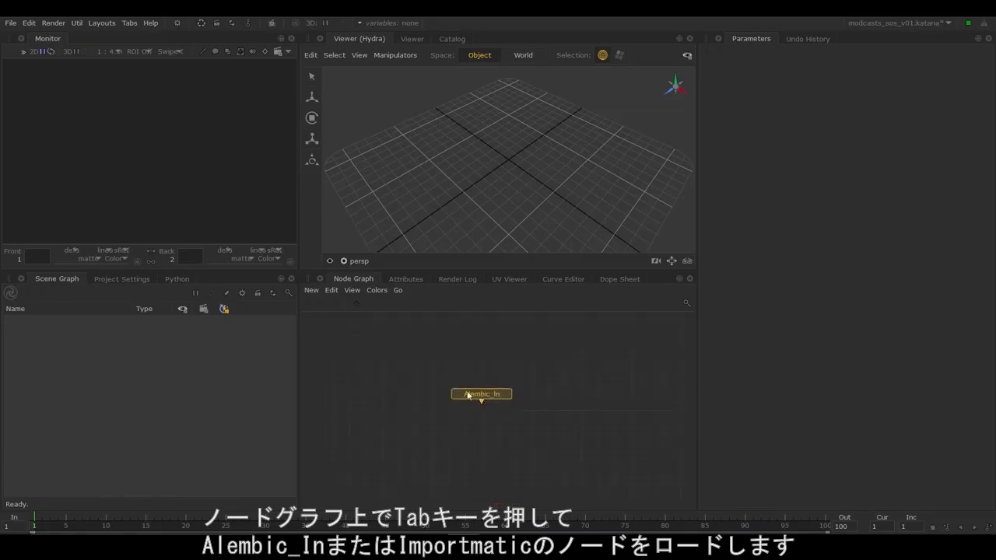
# Add an Importomatic node beside Alembic_In to compare the two nodes' parameters, and delete it again
pyautogui.press('Tab')
pyautogui.write('im')
pyautogui.press('Return')
pyautogui.click(548, 396)
pyautogui.press('e')
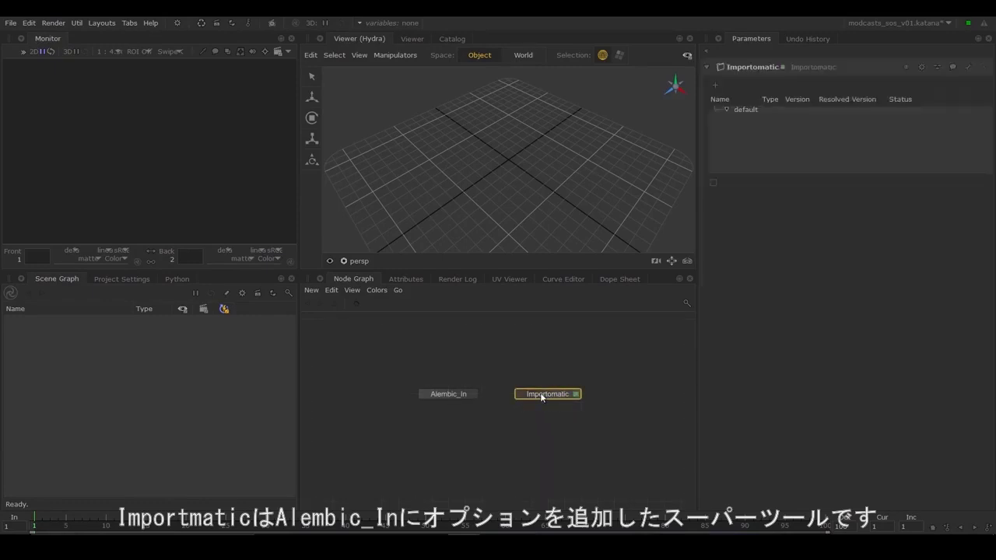
pyautogui.press('e')
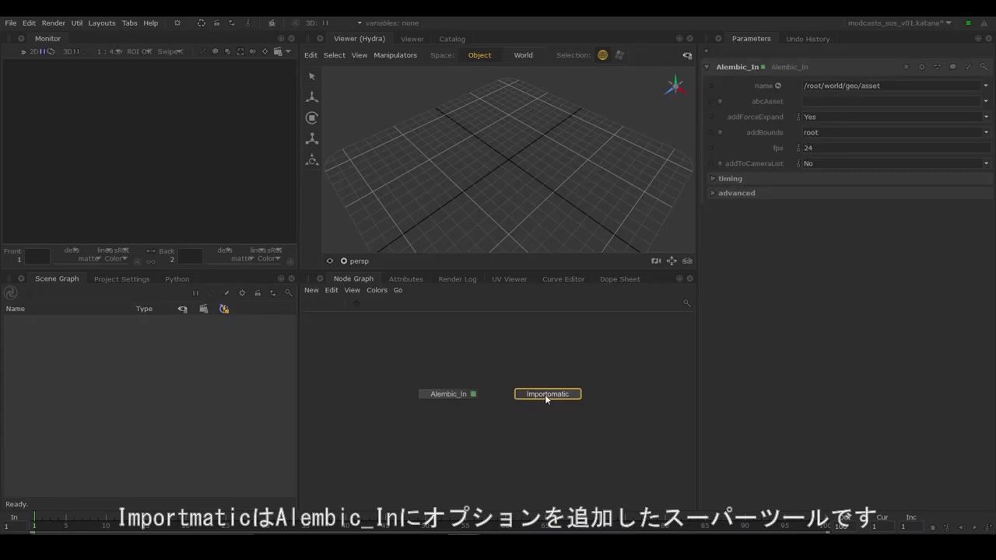
pyautogui.press('Delete')
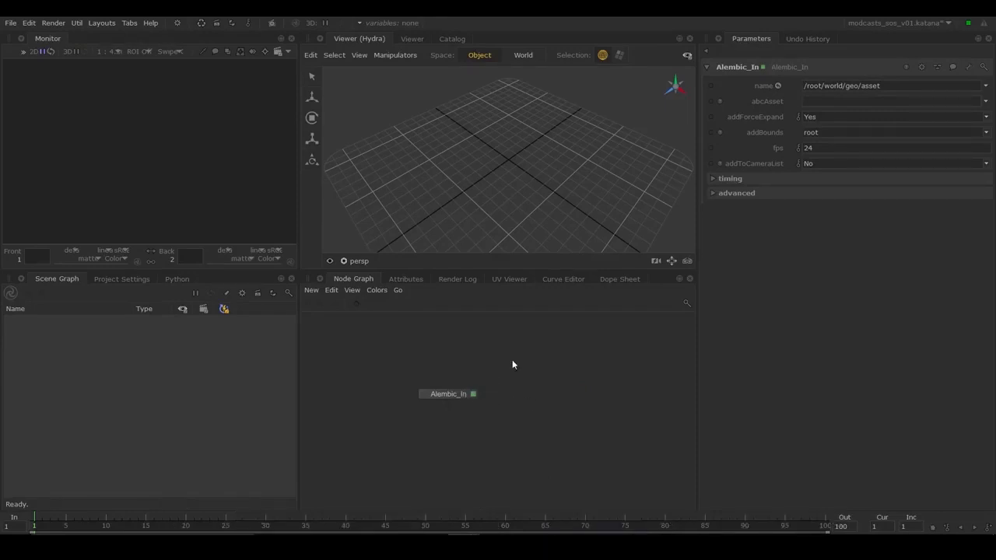
# Set the Alembic_In node's scene graph location name to /root/world/geo/chr
pyautogui.moveTo(881, 85); pyautogui.dragTo(860, 86)
pyautogui.write('chr')
pyautogui.press('Return')
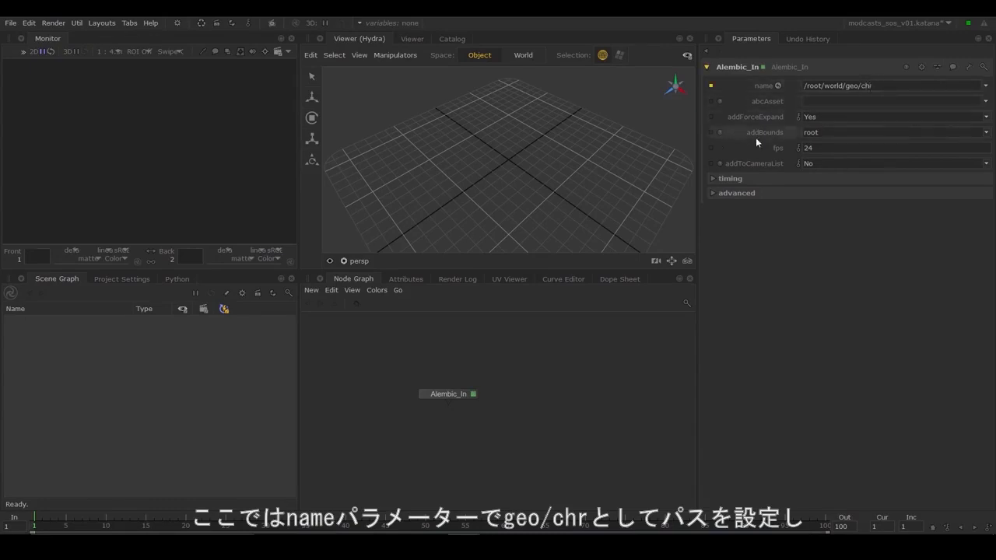
# View the scene from the Alembic_In node and expand the scene graph down to the chr location
pyautogui.click(423, 394)
pyautogui.click(8, 319)
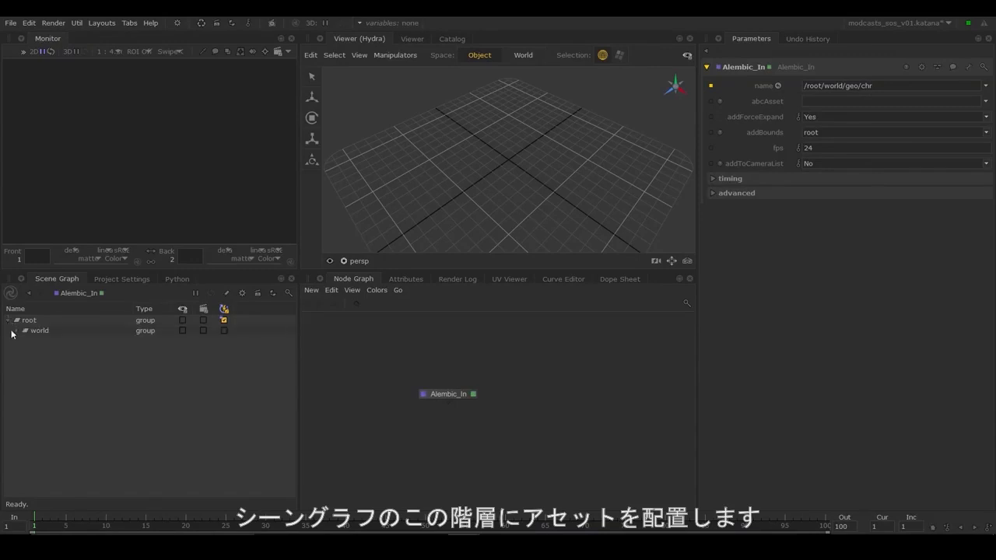
pyautogui.click(18, 331)
pyautogui.click(25, 342)
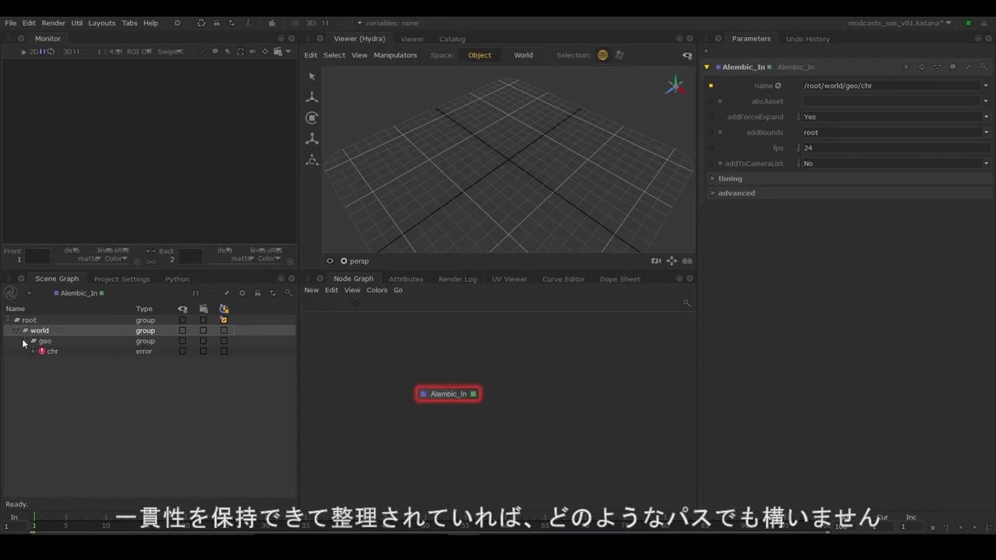
# Load D:/Modcasts/episodes/mod_001_sos/0010/abc/chr_bolo_brad.abc as the abcAsset of the Alembic_In node
pyautogui.click(986, 101)
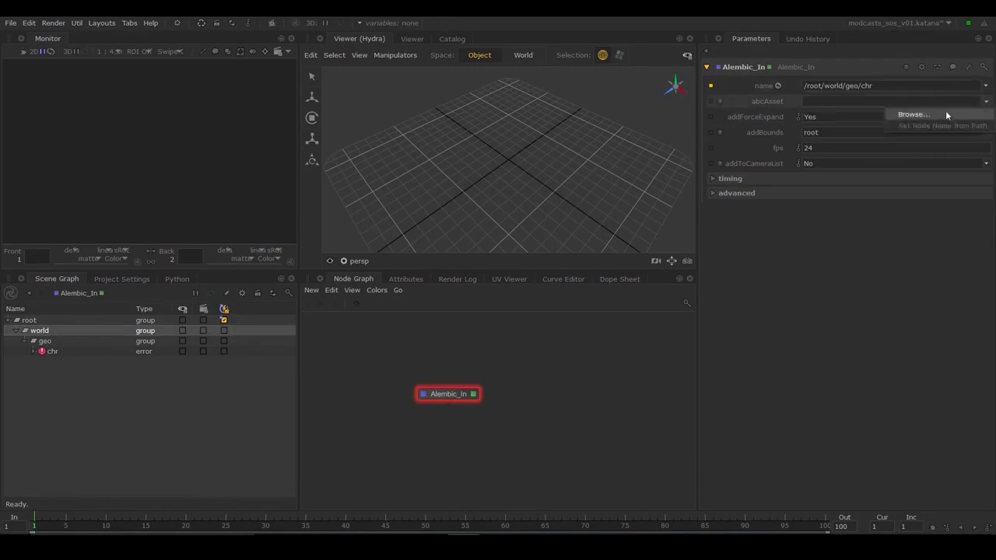
pyautogui.click(951, 114)
pyautogui.click(268, 179)
pyautogui.click(269, 179)
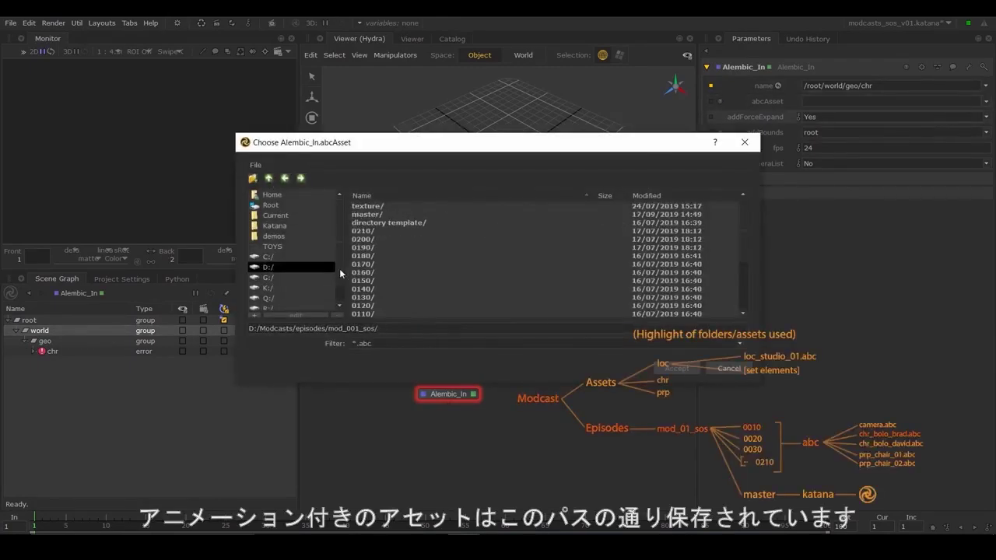
pyautogui.scroll(-4, 379, 288)
pyautogui.click(381, 313)
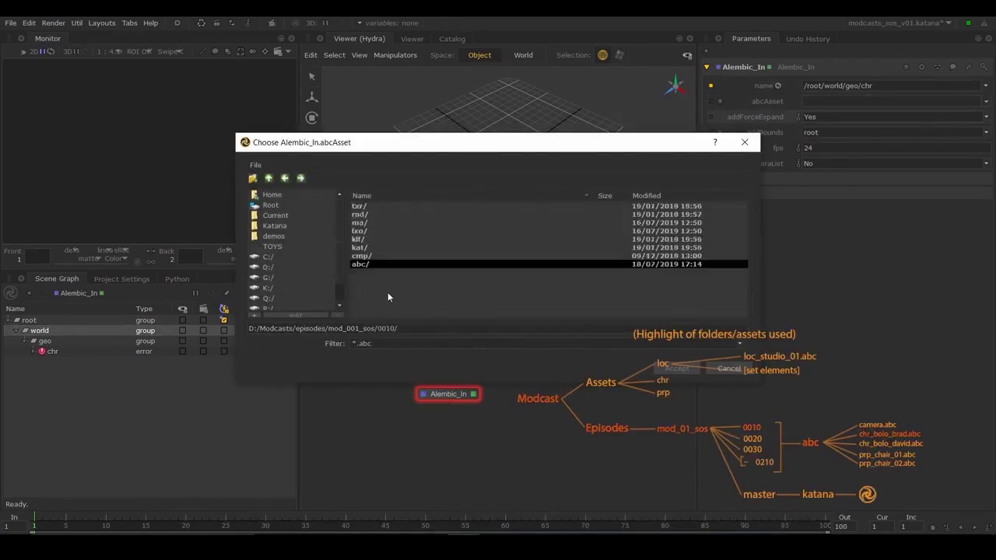
pyautogui.click(389, 263)
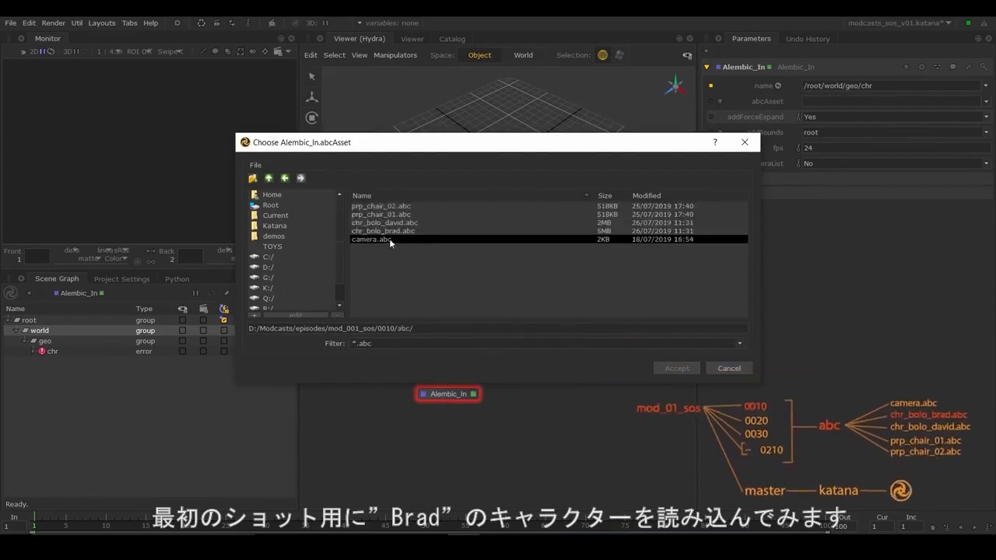
pyautogui.click(397, 232)
pyautogui.click(676, 368)
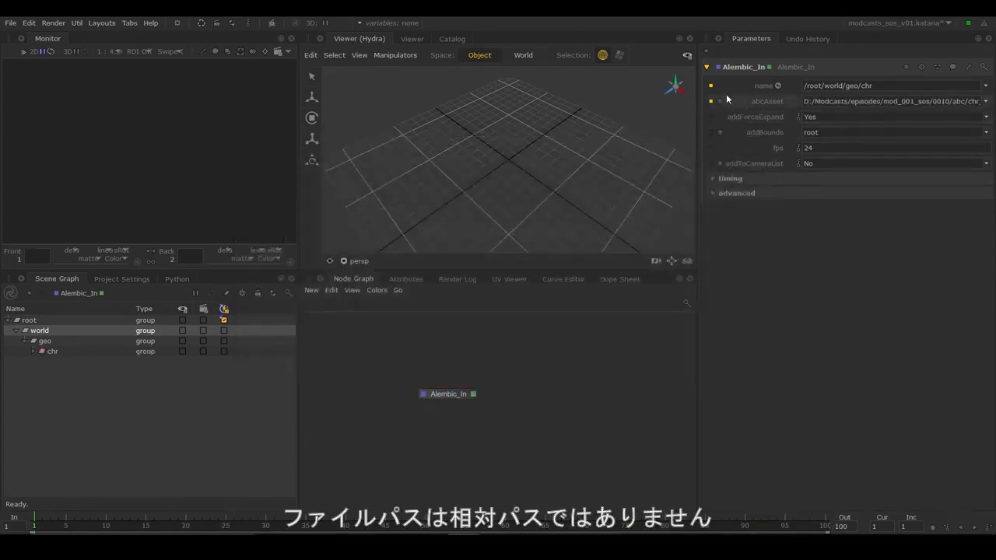
# Widen the parameters area, switch abcAsset to Expression mode and insert an empty line above its file path
pyautogui.moveTo(539, 105); pyautogui.dragTo(539, 105)
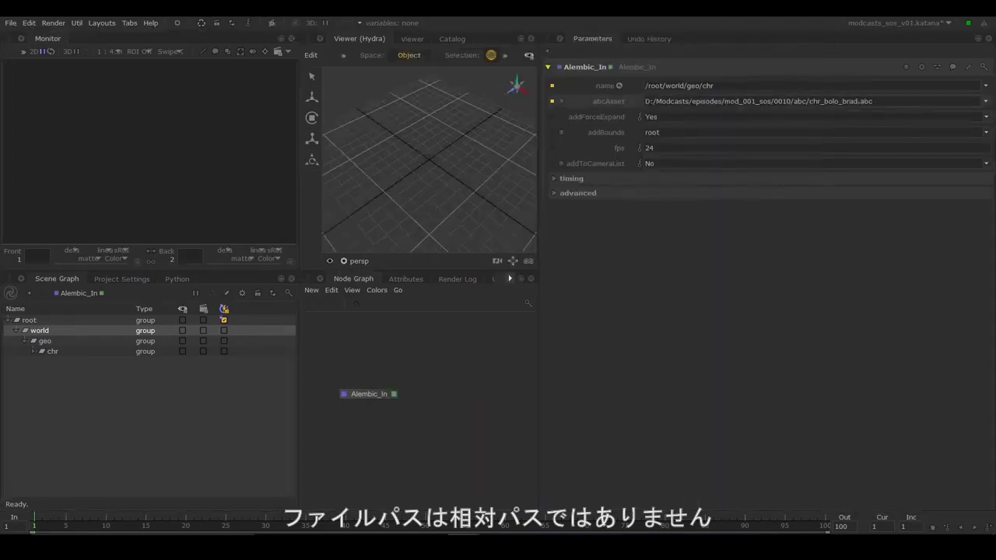
pyautogui.rightClick(623, 105)
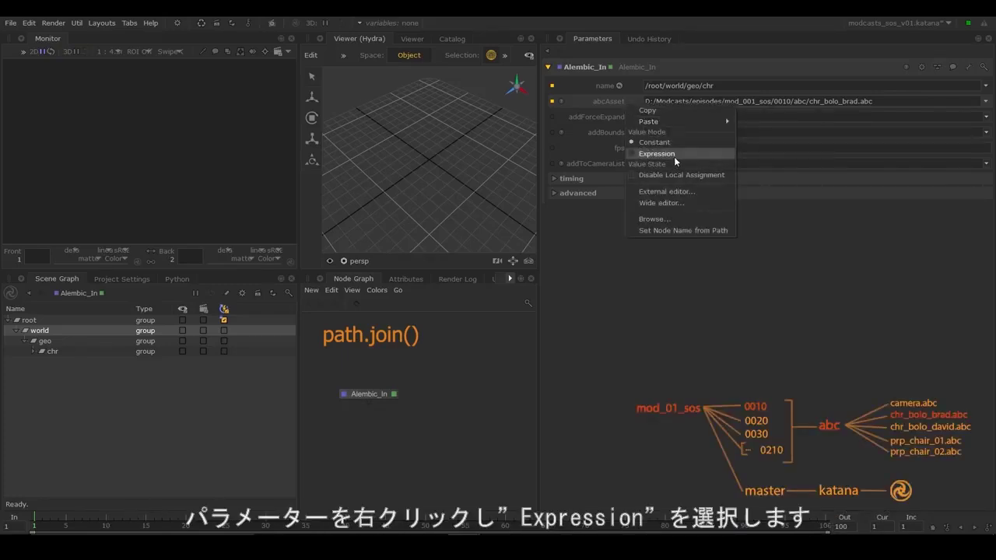
pyautogui.click(674, 157)
pyautogui.click(641, 102)
pyautogui.press('Return')
pyautogui.press('Up')
# Replace the abcAsset path with path.join( project.dir, "..", "..", "0010", "abc", "chr_bolo_brad.abc") and expand the chr location in the scene graph
pyautogui.write('path.join( project.dir')
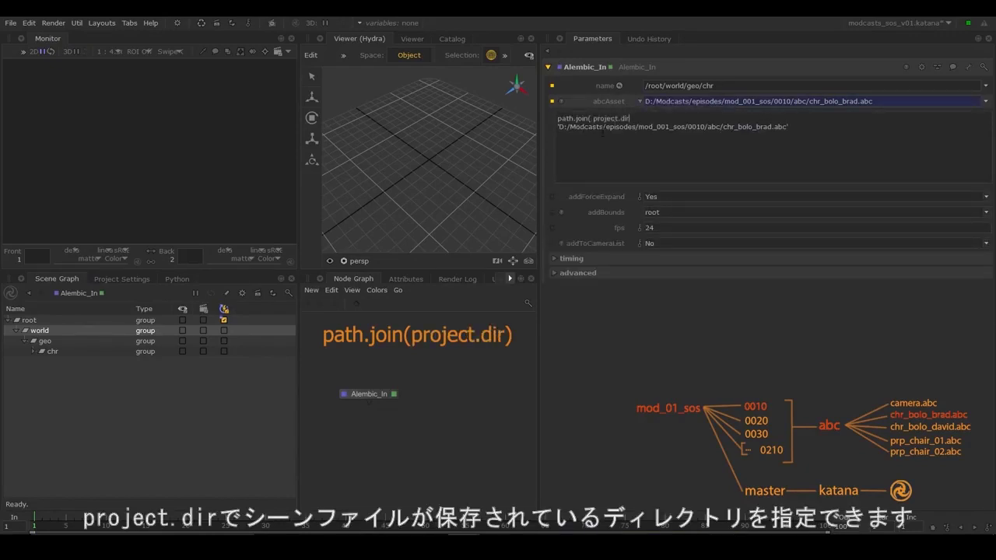
pyautogui.write(", '..', '..'")
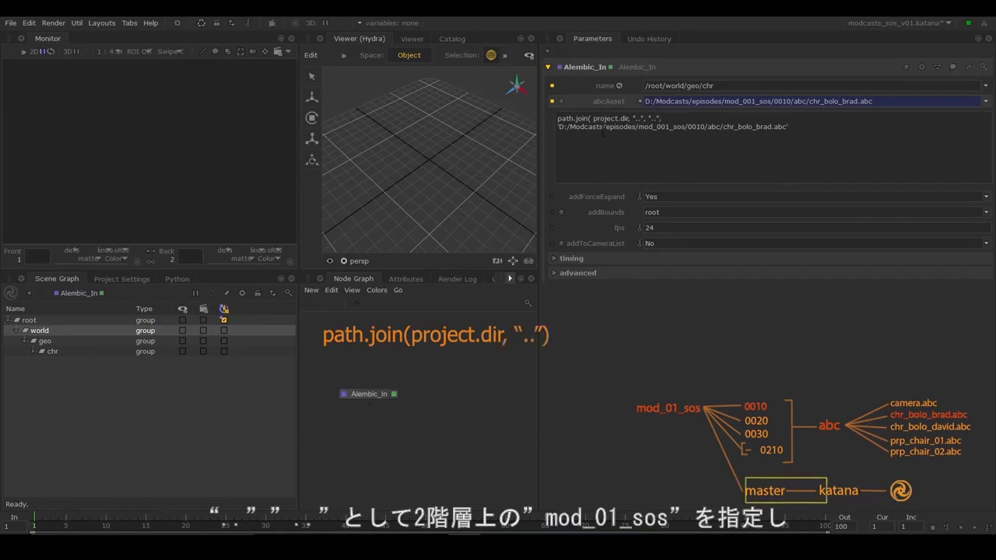
pyautogui.write(',')
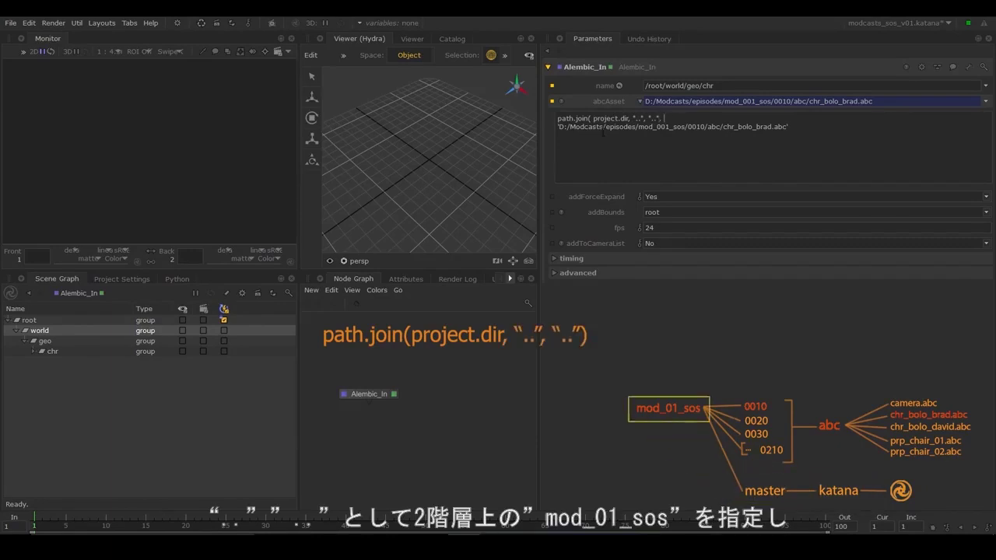
pyautogui.write('0010", ')
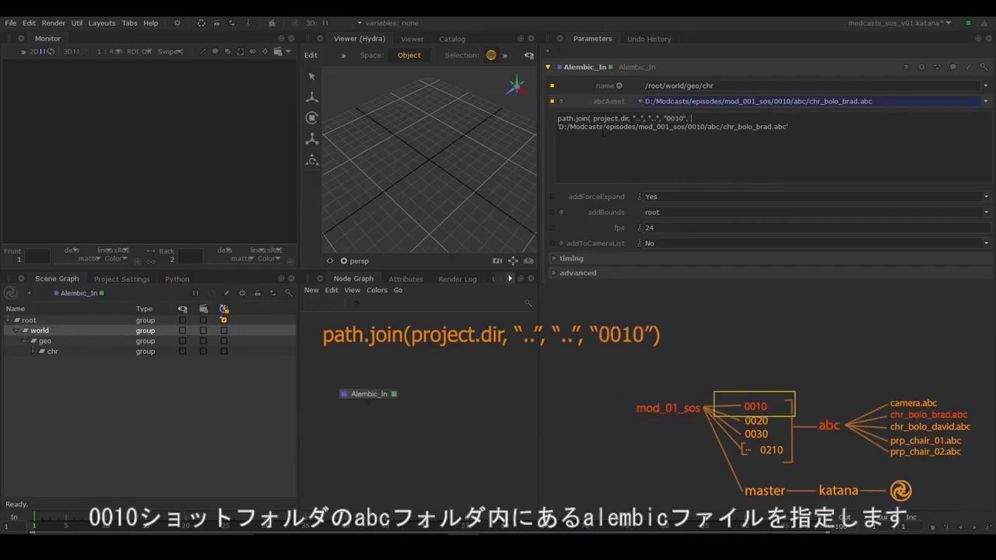
pyautogui.write('"abc",')
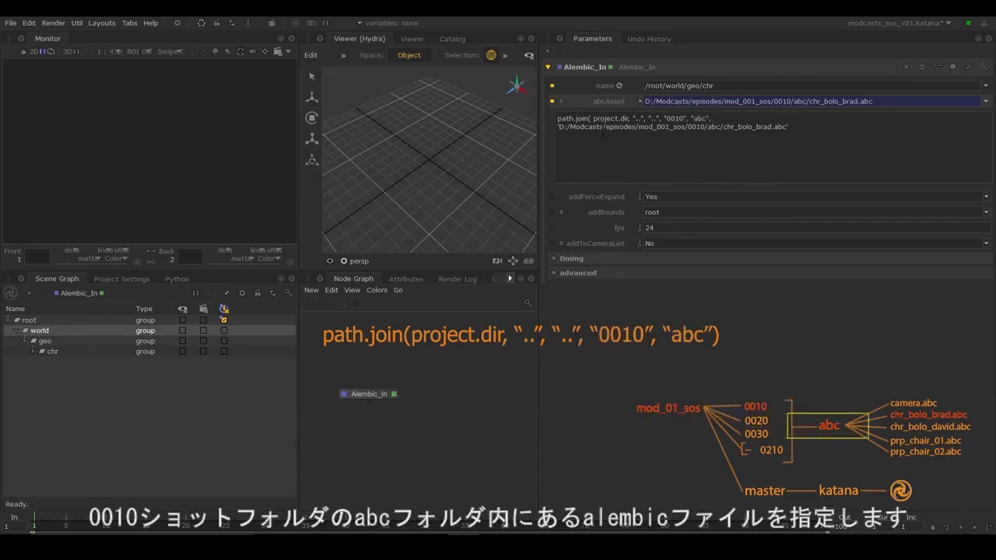
pyautogui.write(' "')
pyautogui.write('chr_bolo_brad.abc"')
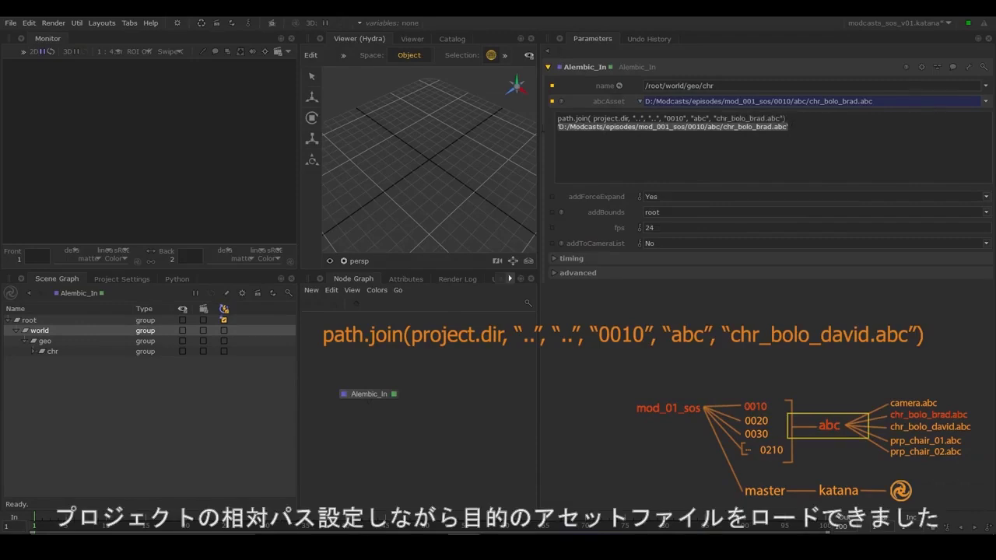
pyautogui.press('Return')
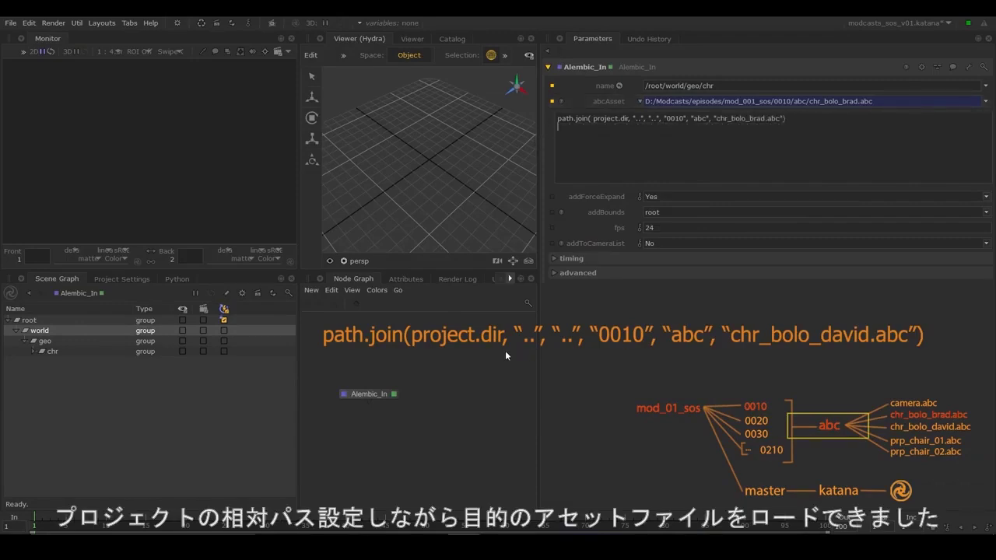
pyautogui.click(57, 351)
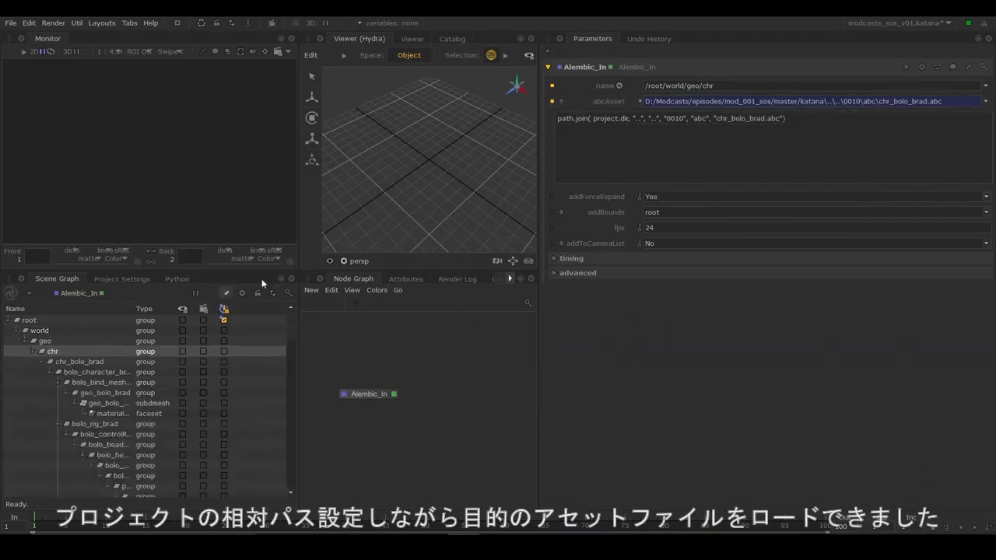
# Duplicate the Alembic_In node and point the copy's abcAsset expression to chr_bolo_david.abc
pyautogui.scroll(-10, 435, 150)
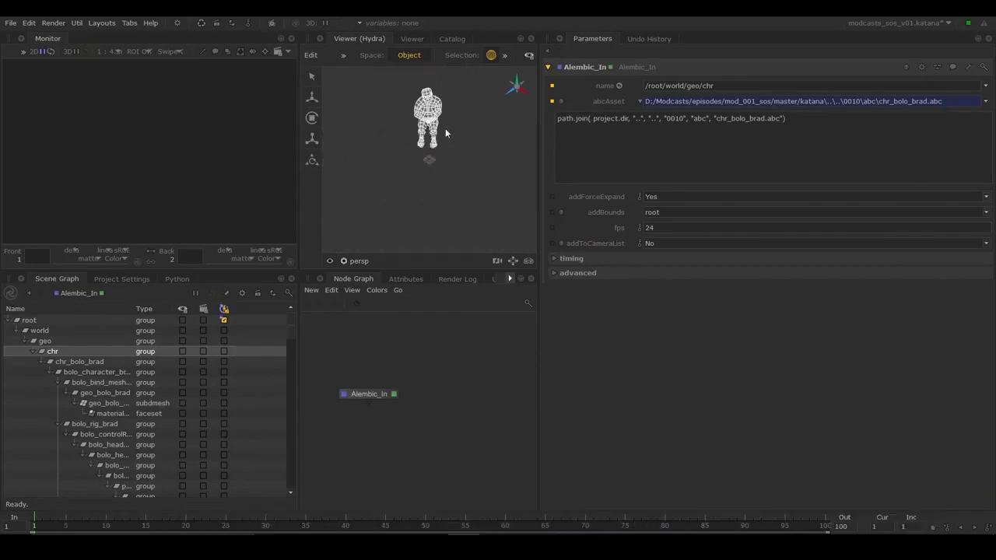
pyautogui.keyDown('alt'); pyautogui.moveTo(436, 126); pyautogui.dragTo(436, 149); pyautogui.keyUp('alt')
pyautogui.scroll(5, 437, 148)
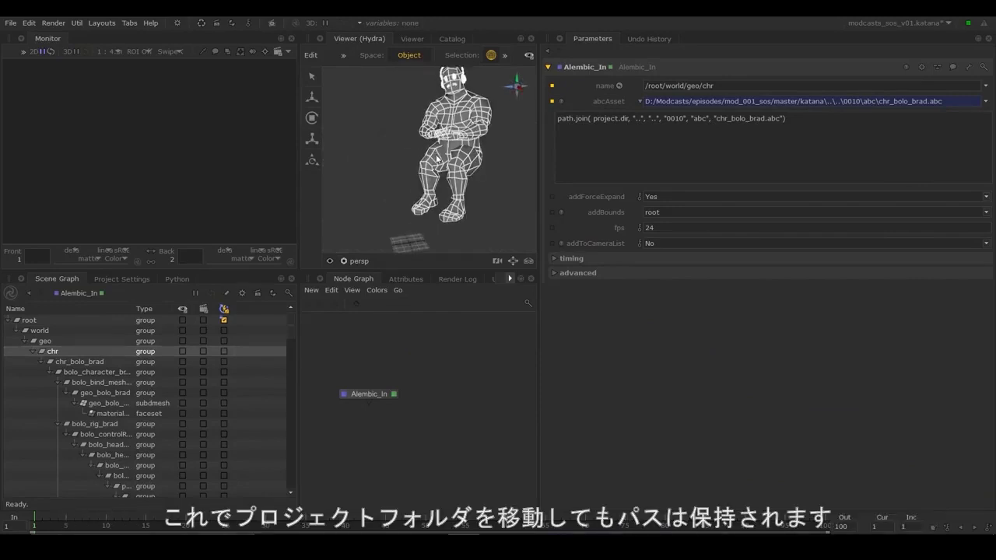
pyautogui.click(369, 394)
pyautogui.hotkey('ctrl', 'c')
pyautogui.hotkey('ctrl', 'v')
pyautogui.click(452, 393)
pyautogui.doubleClick(759, 118)
pyautogui.write('david')
pyautogui.press('Return')
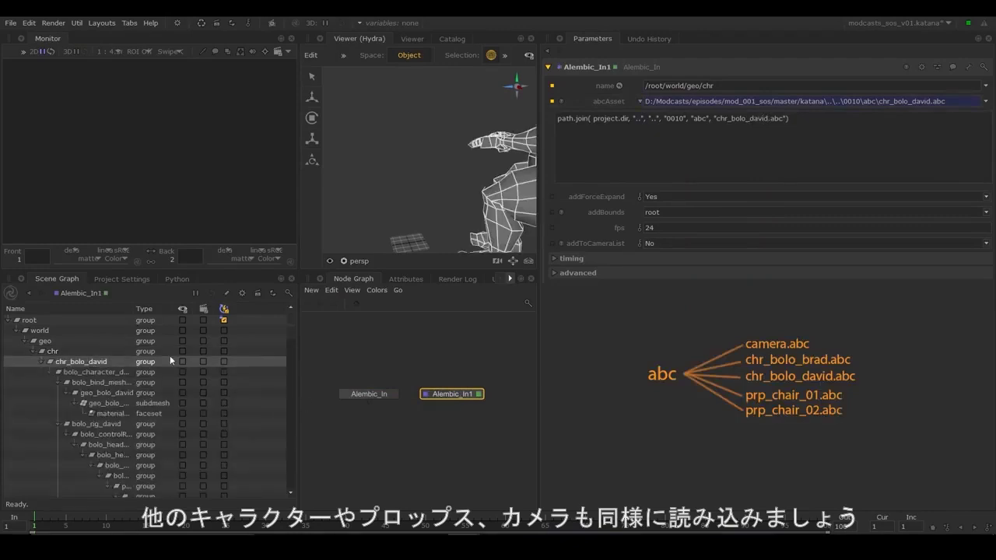
# Duplicate the chr_bolo_david import node and change the copy's file to prp_chair_01.abc
pyautogui.scroll(-2, 504, 372)
pyautogui.scroll(2, 463, 377)
pyautogui.hotkey('ctrl', 'c')
pyautogui.hotkey('ctrl', 'v')
pyautogui.click(488, 374)
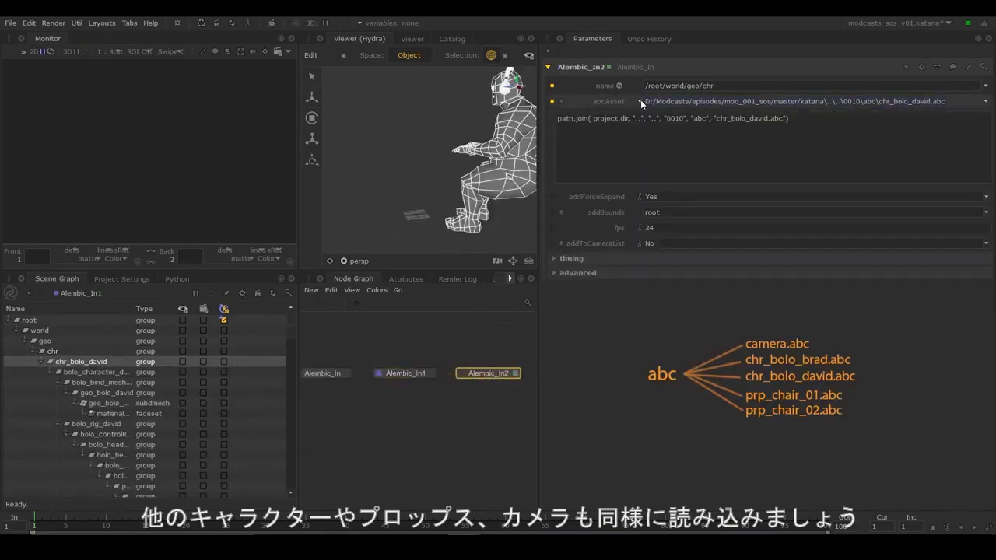
pyautogui.moveTo(784, 118); pyautogui.dragTo(717, 119)
pyautogui.write('prp_chair_01.abc')
pyautogui.press('Return')
# Duplicate the chair import node and change the copy's file to prp_chair_02.abc
pyautogui.moveTo(462, 375); pyautogui.dragTo(371, 360, button='middle')
pyautogui.hotkey('ctrl', 'c')
pyautogui.hotkey('ctrl', 'v')
pyautogui.click(447, 371)
pyautogui.click(762, 119)
pyautogui.press('BackSpace')
pyautogui.write('2')
pyautogui.press('Return')
# Paste another import node that loads camera.abc at /root/world/cam and rename it Cam_01
pyautogui.moveTo(308, 374); pyautogui.dragTo(353, 370, button='middle')
pyautogui.hotkey('ctrl', 'v')
pyautogui.click(356, 371)
pyautogui.doubleClick(738, 118)
pyautogui.write('camera')
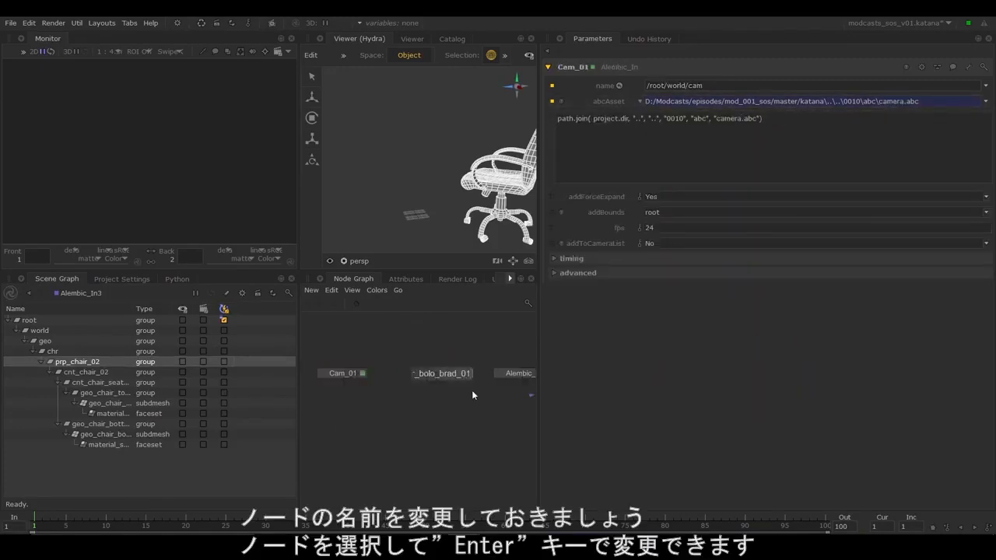
# Rename the two character import nodes as chr_bolo_brad_01 and chr_bolo_david_01
pyautogui.press('Return')
pyautogui.moveTo(510, 378); pyautogui.dragTo(442, 378, button='middle')
pyautogui.click(443, 378)
pyautogui.press('Return')
pyautogui.write('chr_bolo_david_01')
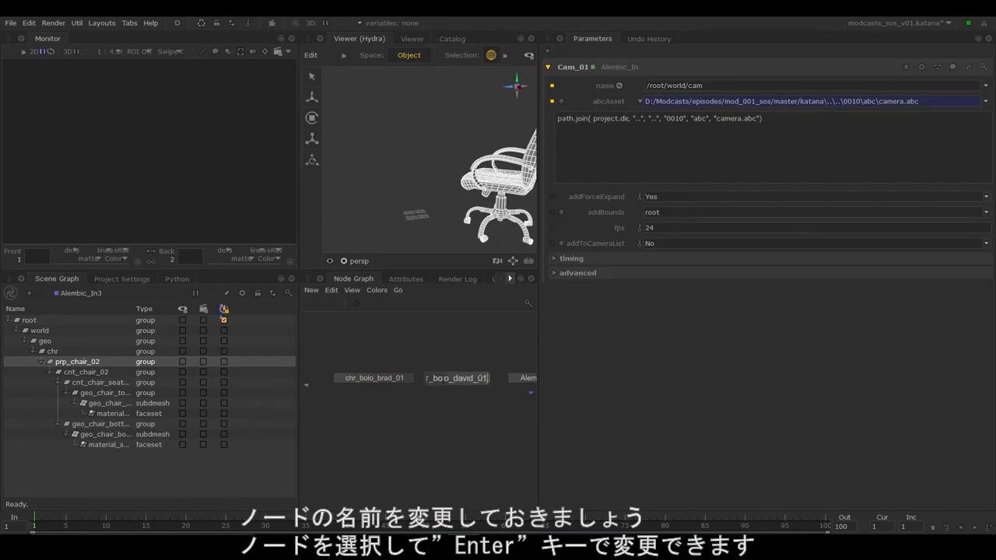
pyautogui.press('Return')
# Rename the two chair import nodes as prp_chair_01_01 and prp_chair_02_01
pyautogui.moveTo(534, 380); pyautogui.dragTo(441, 384, button='middle')
pyautogui.click(441, 384)
pyautogui.press('Return')
pyautogui.write('prp_chair_02_0')
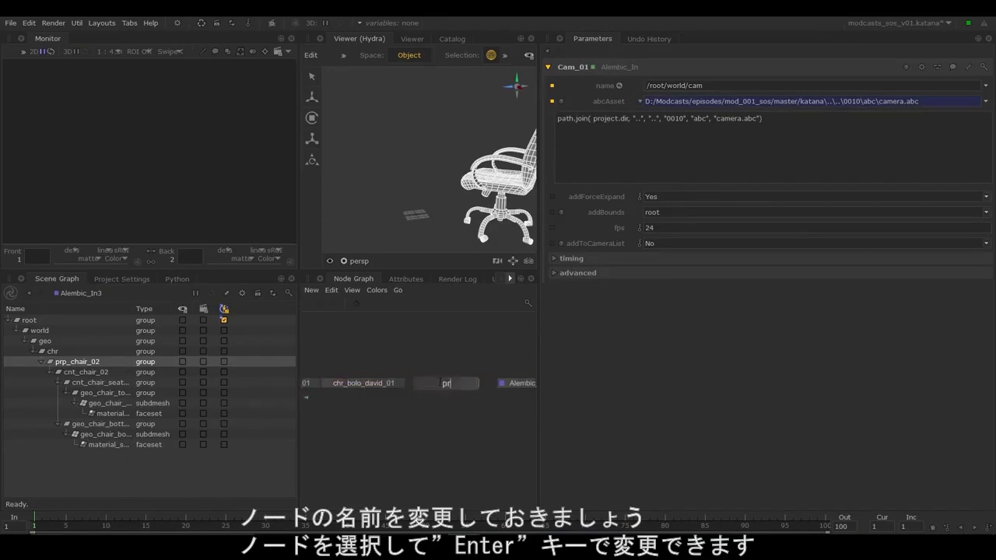
pyautogui.write('1')
pyautogui.press('Return')
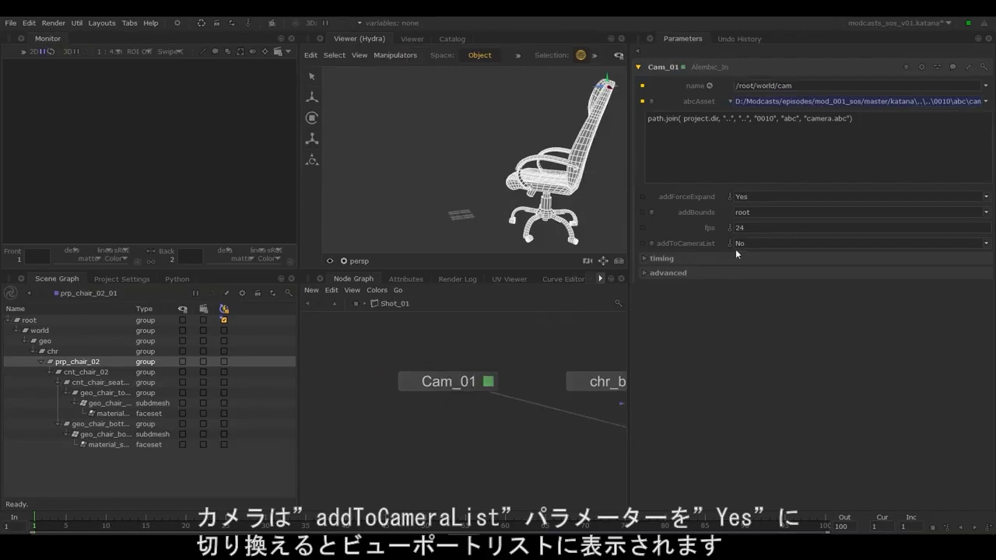
# Set addToCameraList to Yes on Cam_01, view the scene from that node and look through its camera in the viewer
pyautogui.click(750, 242)
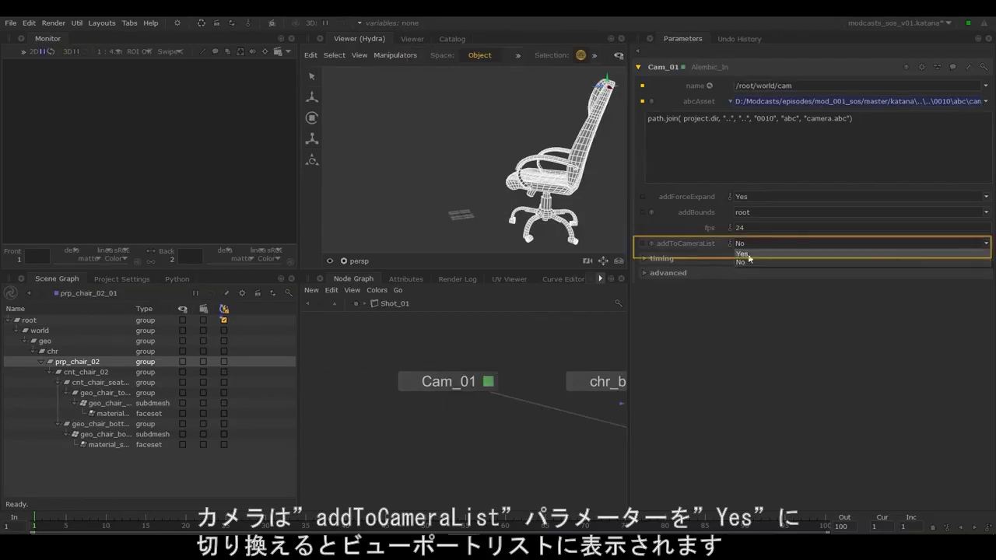
pyautogui.click(743, 254)
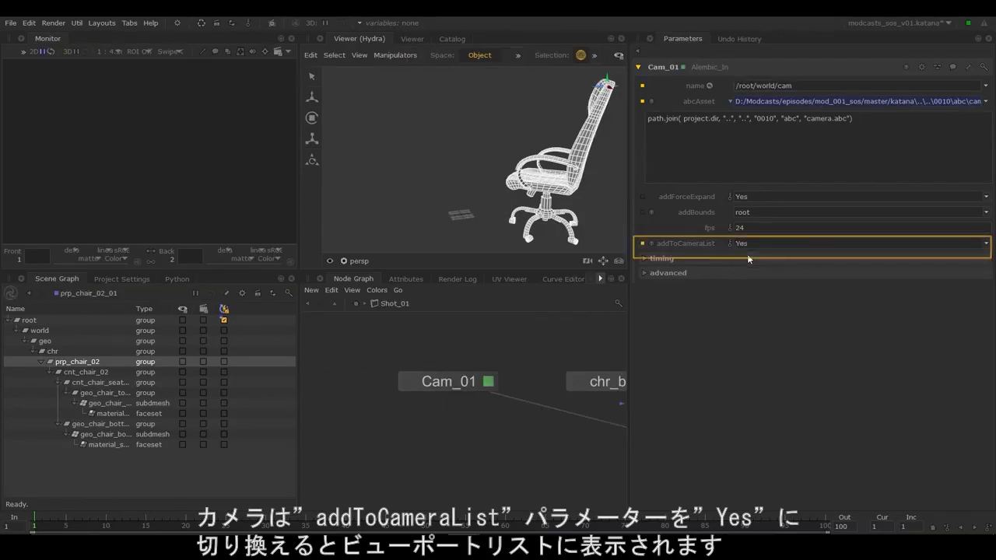
pyautogui.press('v')
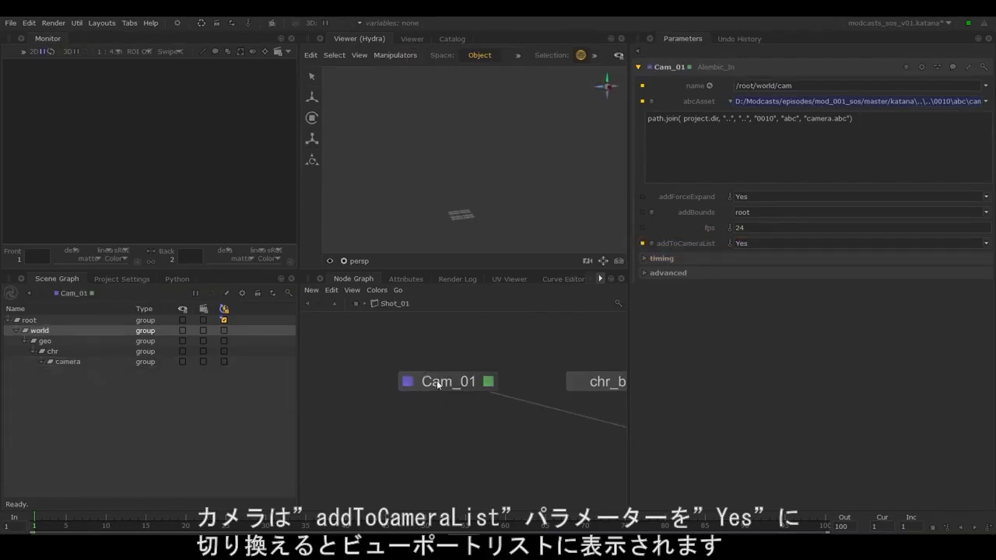
pyautogui.click(345, 261)
pyautogui.click(386, 332)
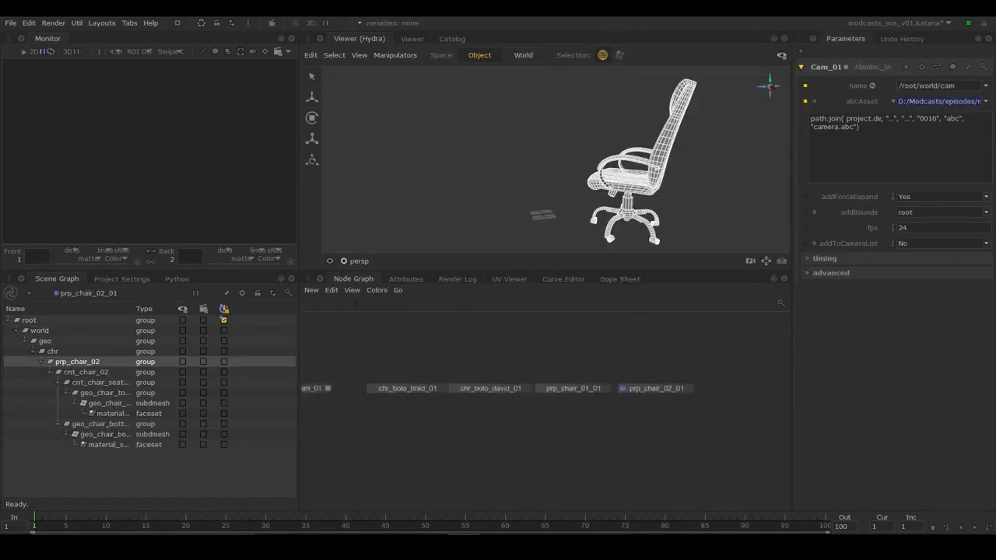
# Connect the camera, character and chair import nodes to a Merge node placed below them
pyautogui.scroll(-2, 645, 393)
pyautogui.moveTo(645, 393); pyautogui.dragTo(435, 422)
pyautogui.press('m')
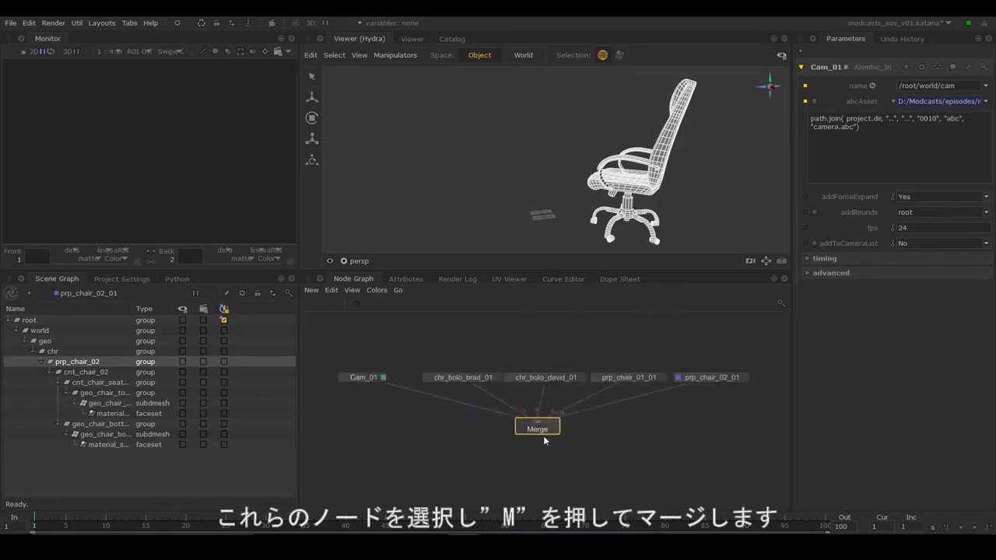
pyautogui.click(542, 431)
# Group the five import nodes with their Merge node and name the group Shot_01
pyautogui.moveTo(737, 354); pyautogui.dragTo(341, 434)
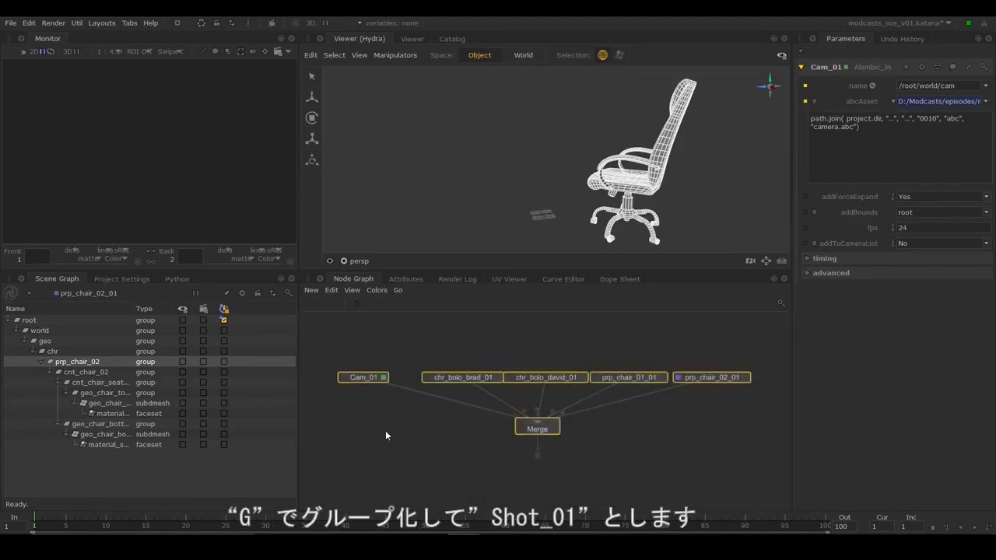
pyautogui.press('g')
pyautogui.doubleClick(540, 405)
pyautogui.write('Shot_01')
pyautogui.press('Return')
# Add a Backdrop node and resize it to surround the Shot_01 group
pyautogui.press('Tab')
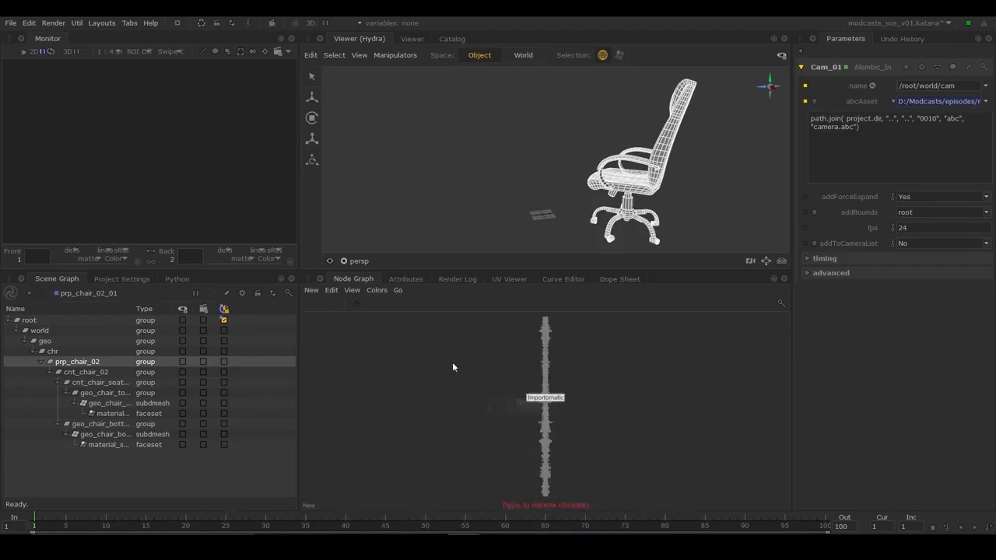
pyautogui.write('bac')
pyautogui.press('Return')
pyautogui.click(449, 344)
pyautogui.moveTo(477, 368); pyautogui.dragTo(662, 488)
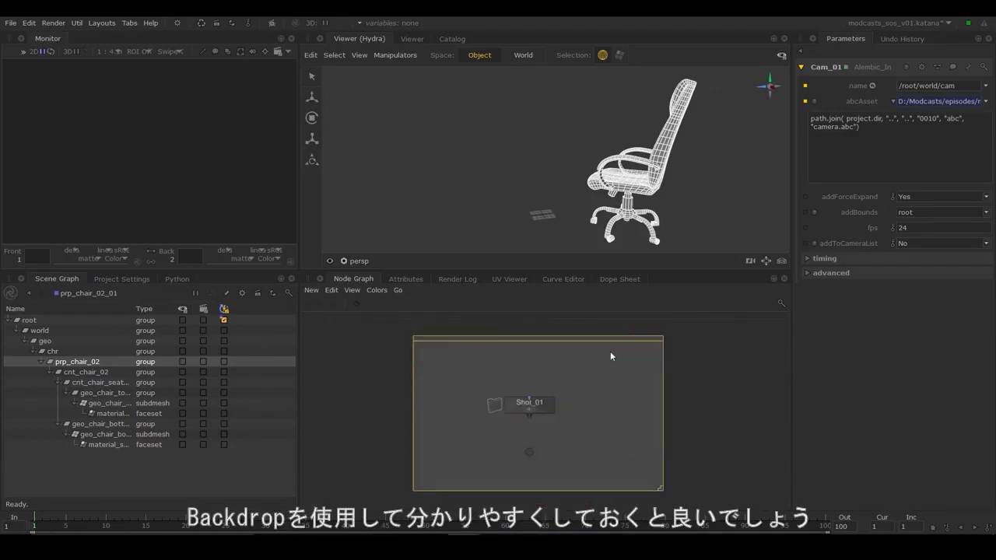
# Label the backdrop "Import geo/camera assets", with fontScale 2 and a brown color
pyautogui.doubleClick(612, 347)
pyautogui.click(484, 306)
pyautogui.write('Import')
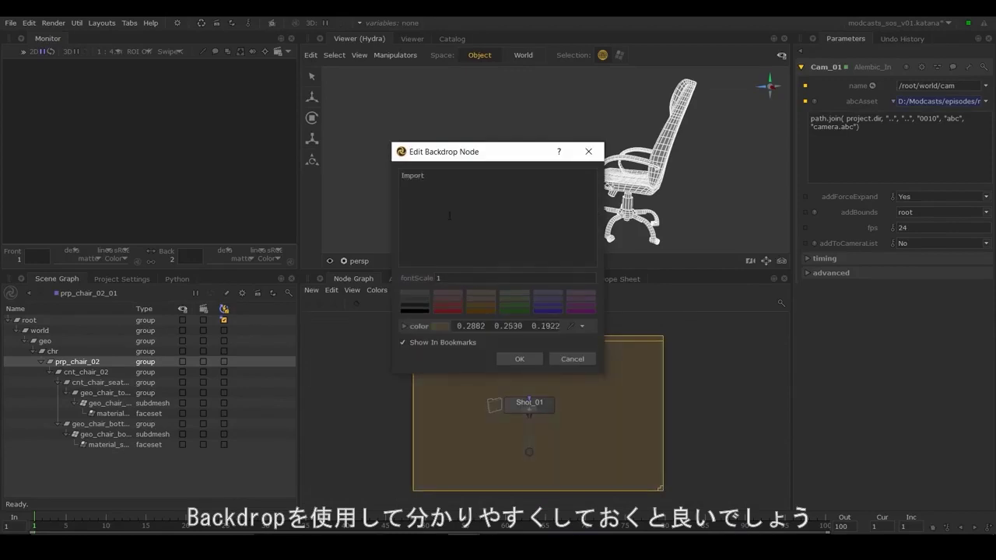
pyautogui.write(' geo/camera assets')
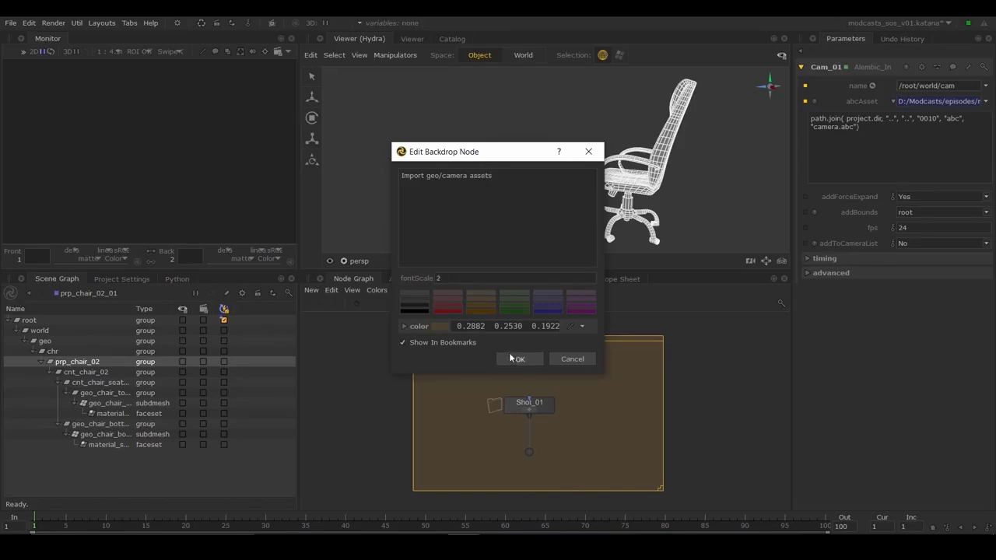
pyautogui.click(520, 359)
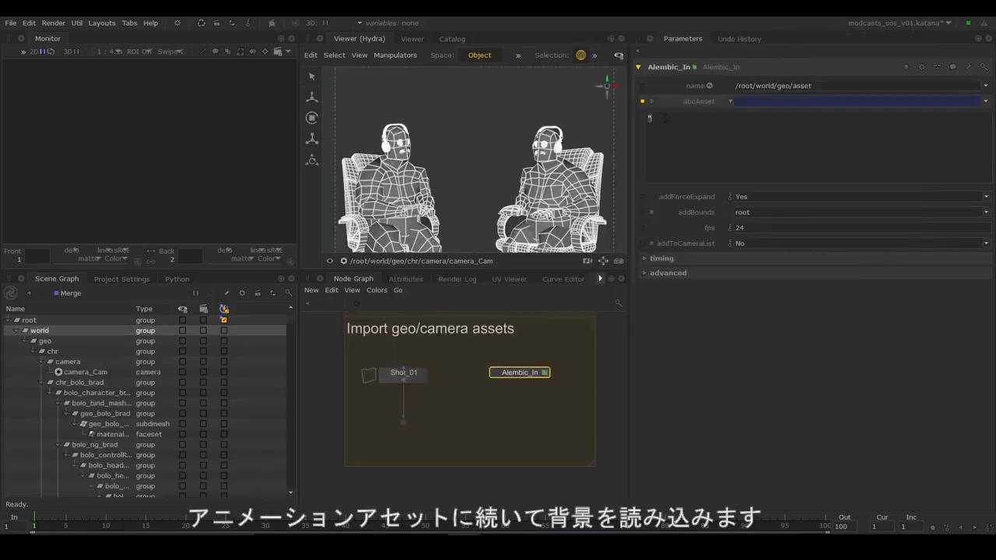
# Set the new Alembic_In's abcAsset to path.join( project.dir, "..", "..", "..", "..", "assets", "loc", "loc_studio_01.abc") and view the scene from it
pyautogui.write('path.join')
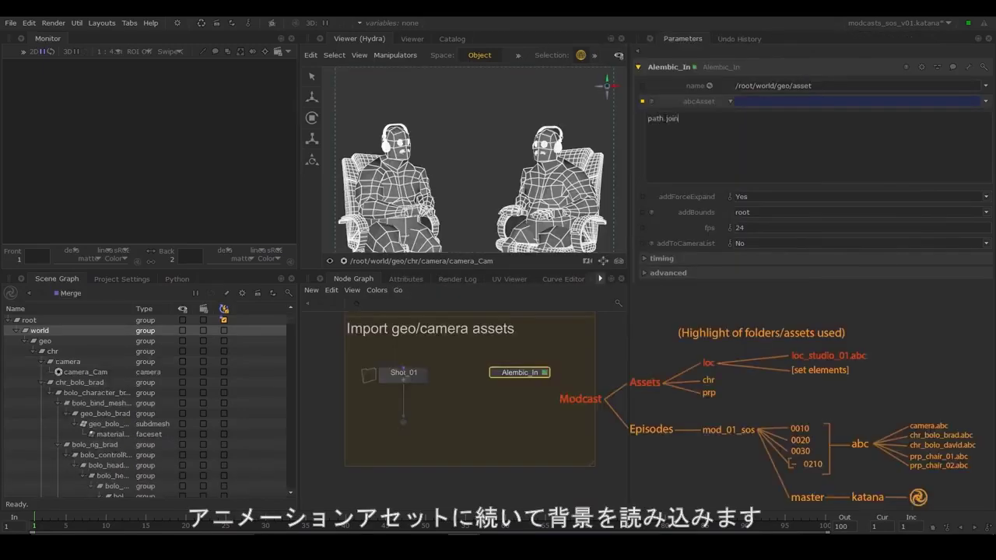
pyautogui.write("( project.dir, '..', '..', ")
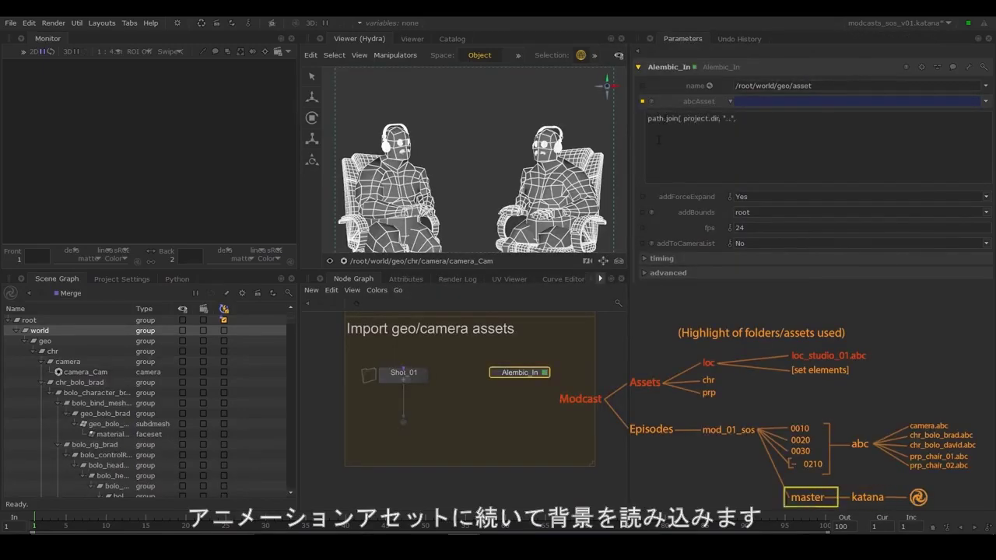
pyautogui.write("'..', '..', 'assets', 'loc', 'loc_studi")
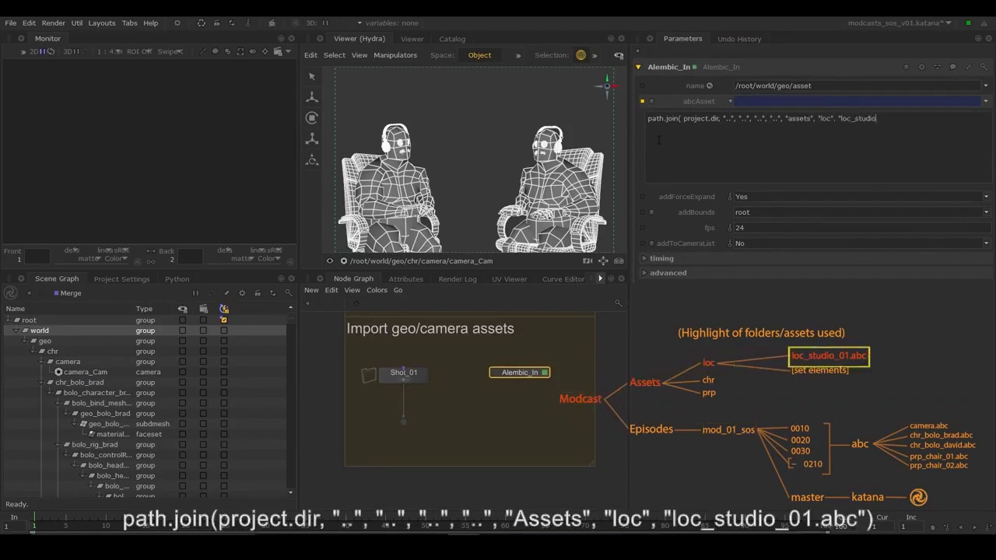
pyautogui.write("o_01.abc')v")
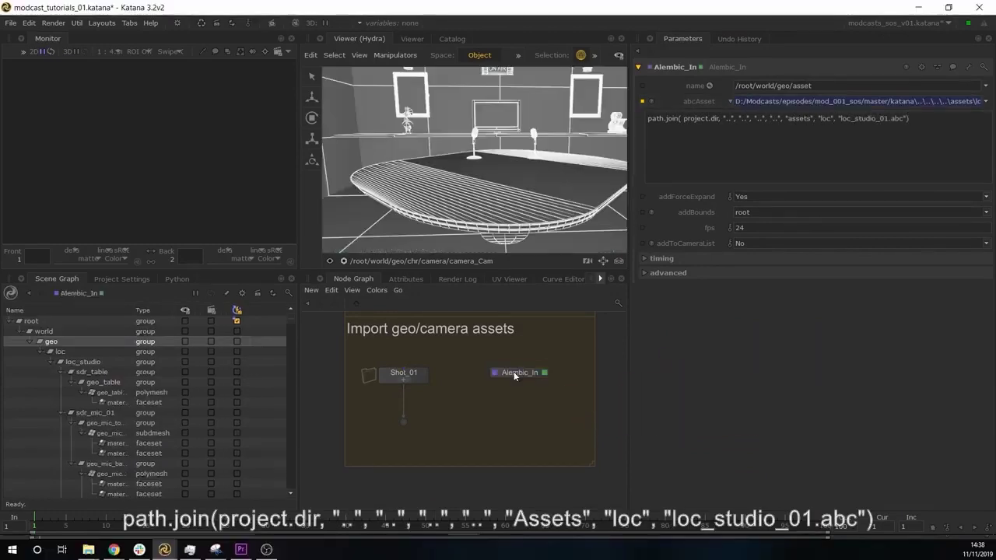
# Rename the studio import node loc_studio and put it in a group named Sequence_location
pyautogui.write('nloc_studio')
pyautogui.press('Return')
pyautogui.write('_location')
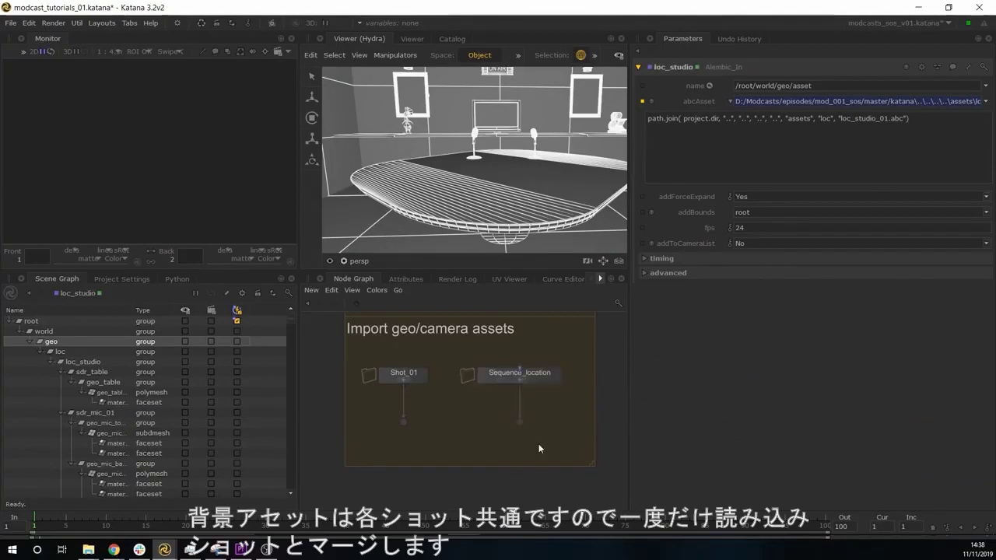
pyautogui.press('Return')
# Merge Shot_01 and Sequence_location below the backdrop, and add a second Merge node fed by that merge
pyautogui.click(464, 470)
pyautogui.moveTo(475, 453); pyautogui.dragTo(471, 358, button='middle')
pyautogui.moveTo(467, 377); pyautogui.dragTo(475, 416)
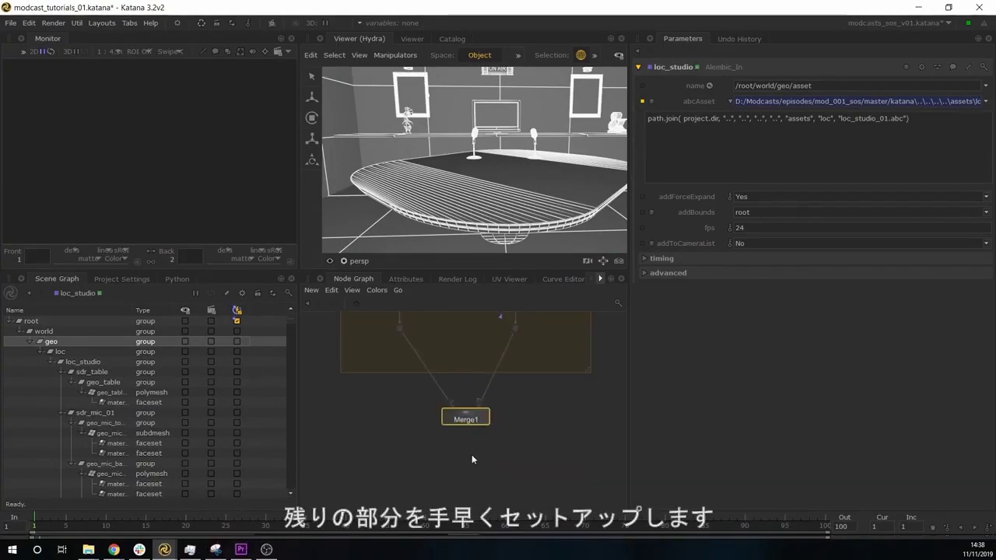
pyautogui.press('m')
pyautogui.click(474, 453)
pyautogui.click(466, 425)
pyautogui.click(457, 454)
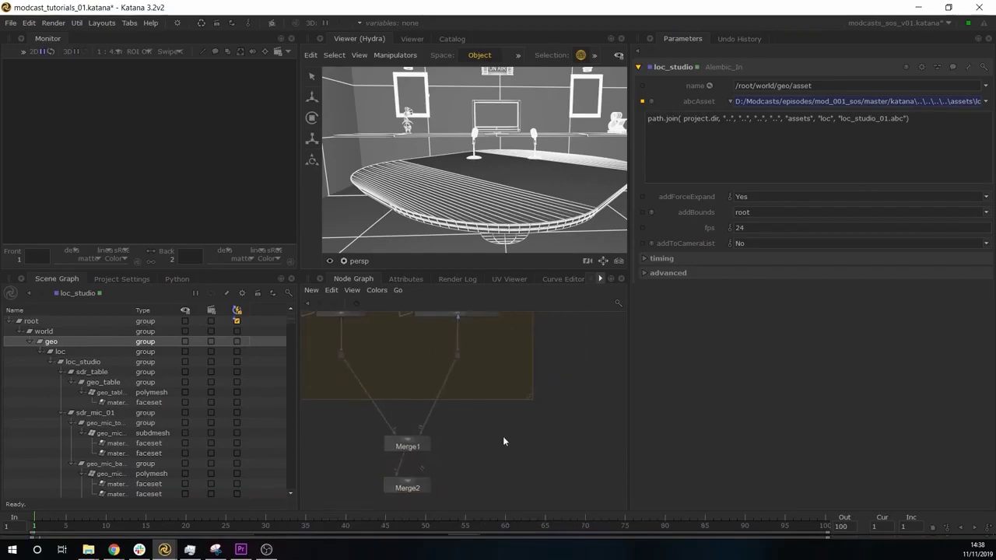
# Create a Material node named tmp_mat, connect it to Merge2 and open its parameters
pyautogui.press('Tab')
pyautogui.write('mat')
pyautogui.click(486, 358)
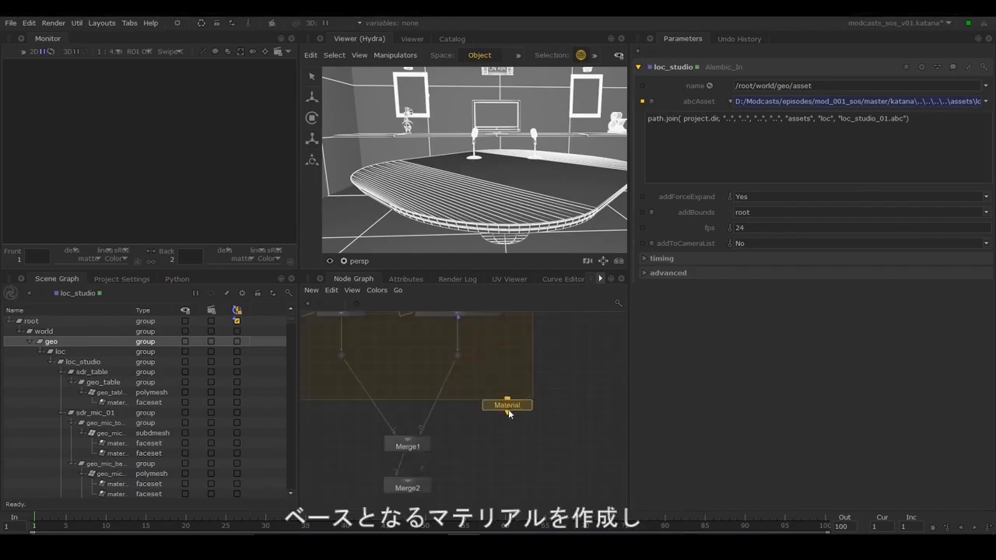
pyautogui.click(520, 413)
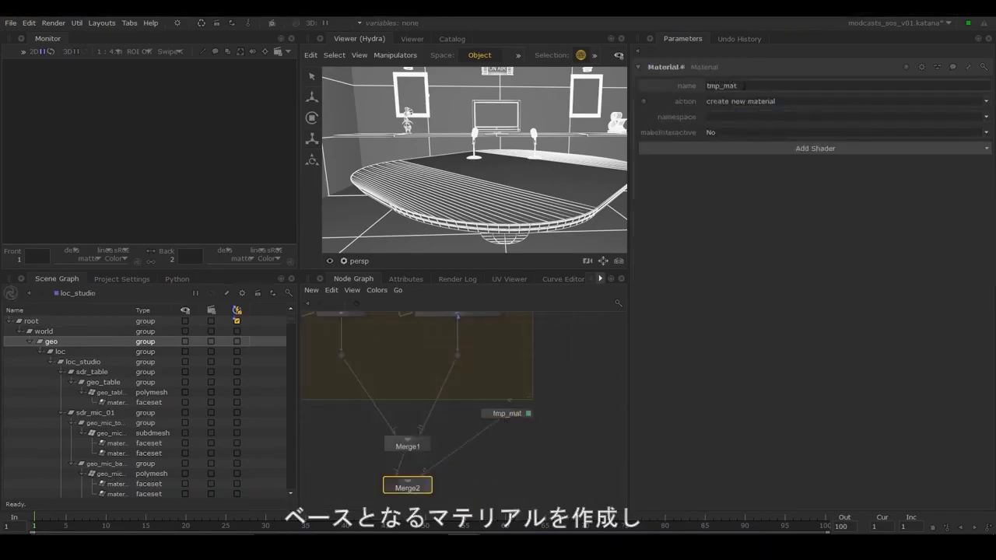
# Add a dlSurfaceShader to tmp_mat and choose dlPrincipled as its shader
pyautogui.click(753, 146)
pyautogui.click(681, 169)
pyautogui.click(771, 170)
pyautogui.click(778, 267)
# Add a MaterialAssign node connected below Merge2
pyautogui.moveTo(408, 505); pyautogui.dragTo(420, 416, button='middle')
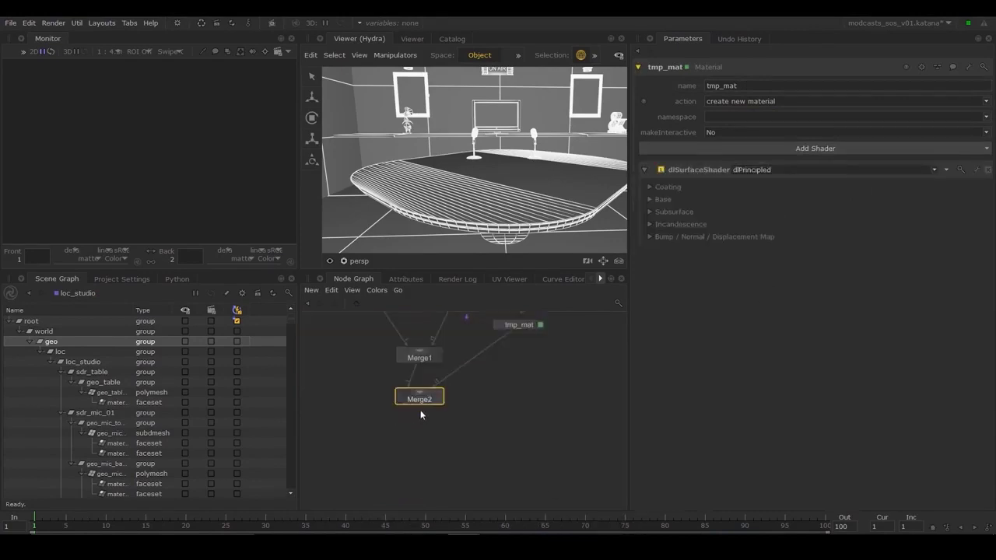
pyautogui.press('Tab')
pyautogui.click(420, 423)
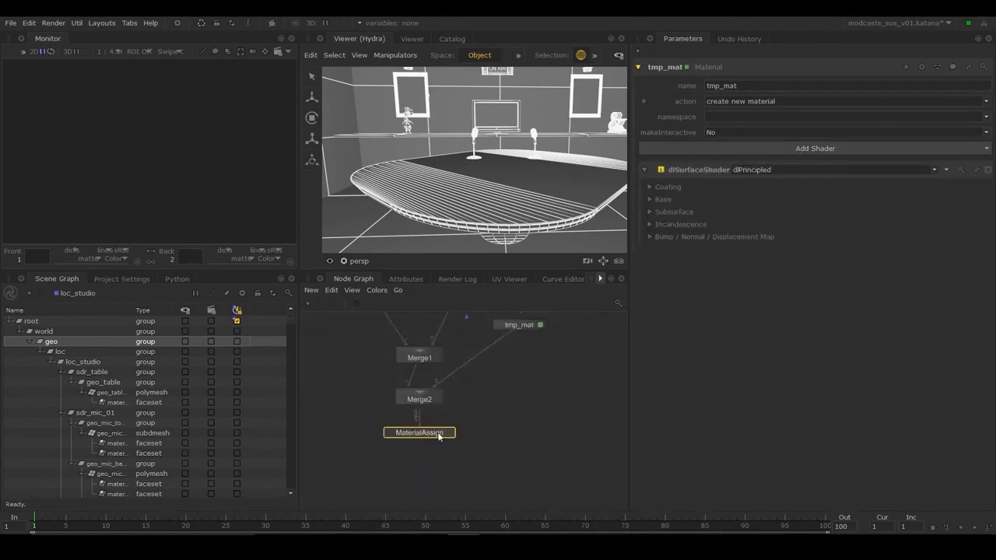
# Set the MaterialAssign node's CEL path to /root/world/geo and assign the tmp_mat material
pyautogui.click(450, 436)
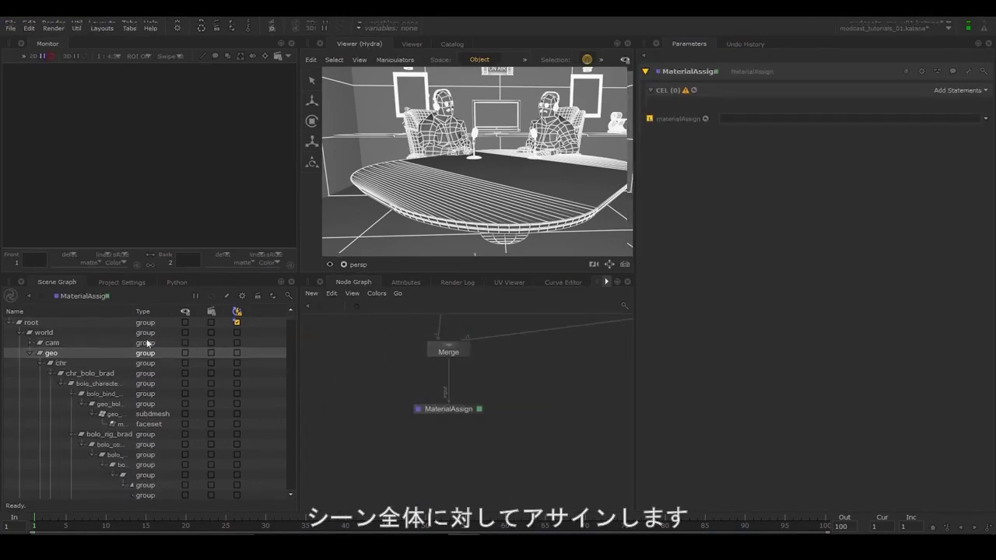
pyautogui.moveTo(55, 354); pyautogui.dragTo(945, 105)
pyautogui.moveTo(290, 325); pyautogui.dragTo(285, 491)
pyautogui.moveTo(63, 485); pyautogui.dragTo(778, 175)
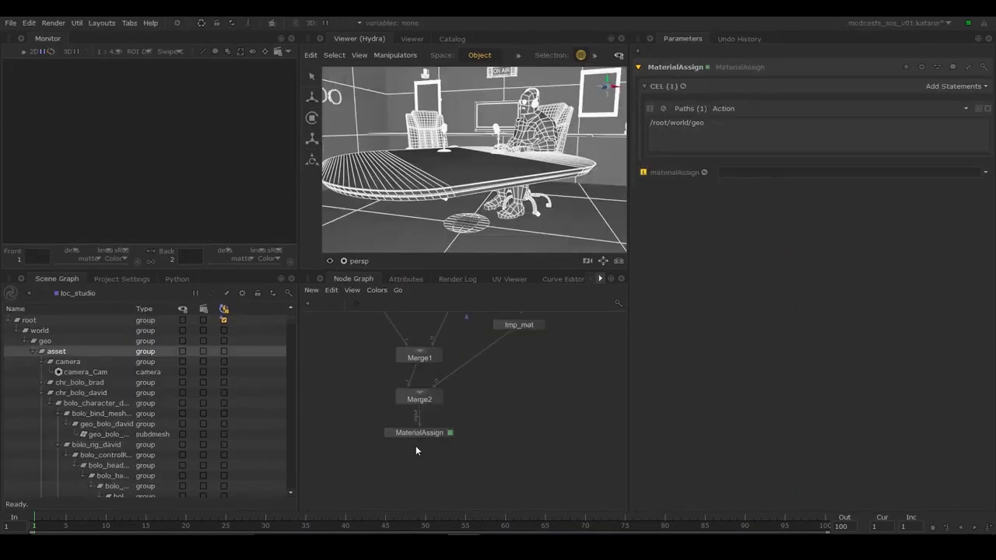
# Add a GafferThree node connected below MaterialAssign
pyautogui.press('Tab')
pyautogui.write('GafferThree')
pyautogui.press('Return')
pyautogui.click(421, 465)
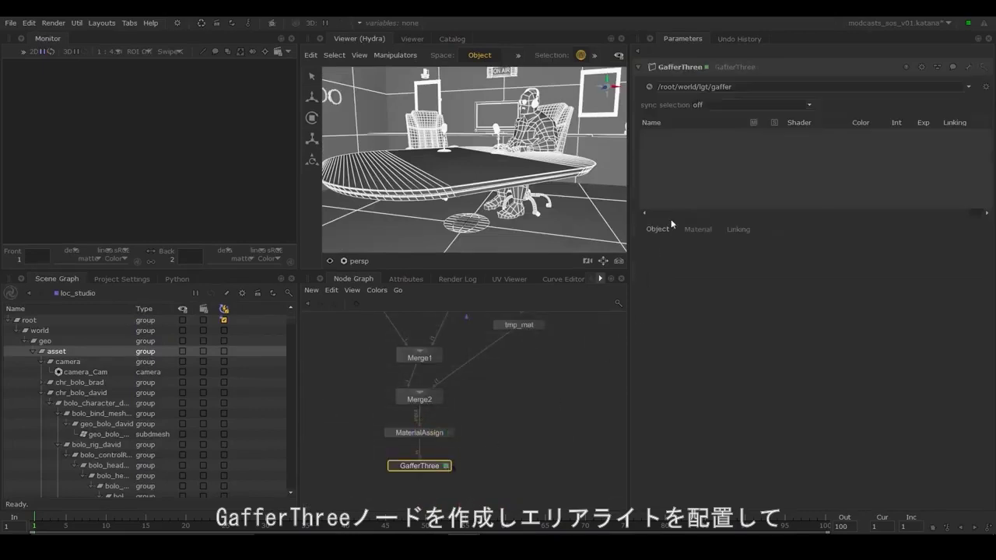
# Add a 3Delight Area Light to the GafferThree node and set sync selection to in/out
pyautogui.rightClick(674, 148)
pyautogui.moveTo(703, 167)
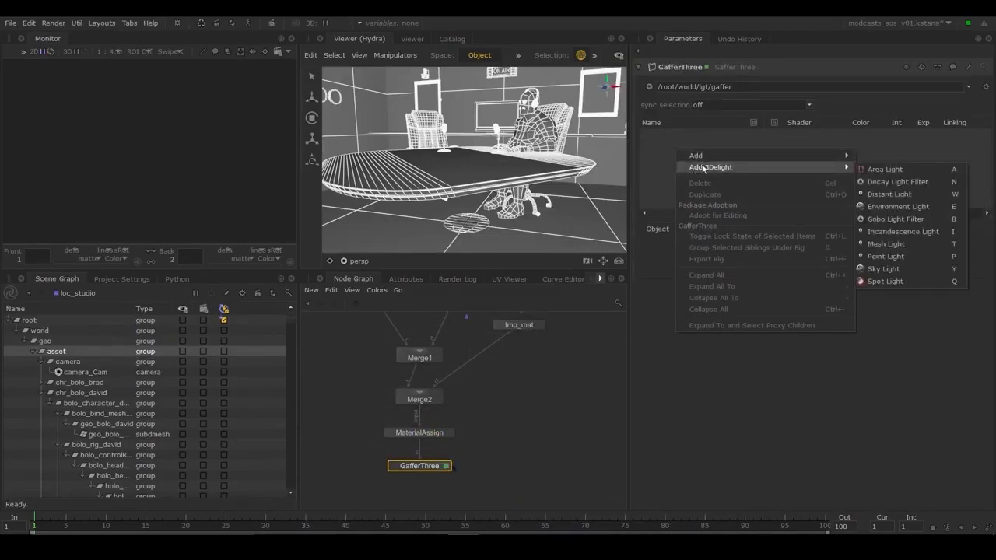
pyautogui.click(878, 170)
pyautogui.click(757, 106)
pyautogui.click(754, 127)
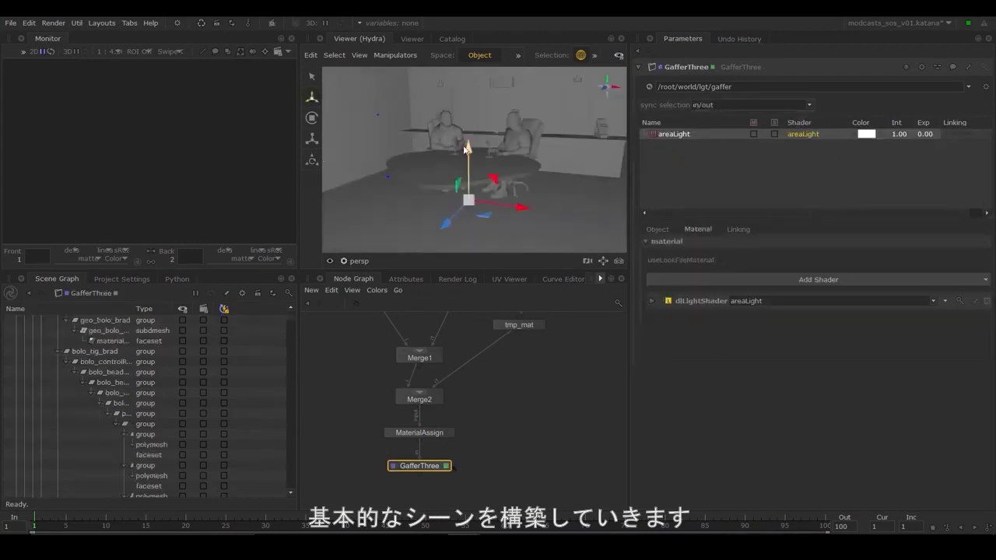
# Raise the area light to about 295.5 in Y, rotate it about -91.8 degrees in X to face down, and enlarge it
pyautogui.press('e')
pyautogui.click(658, 229)
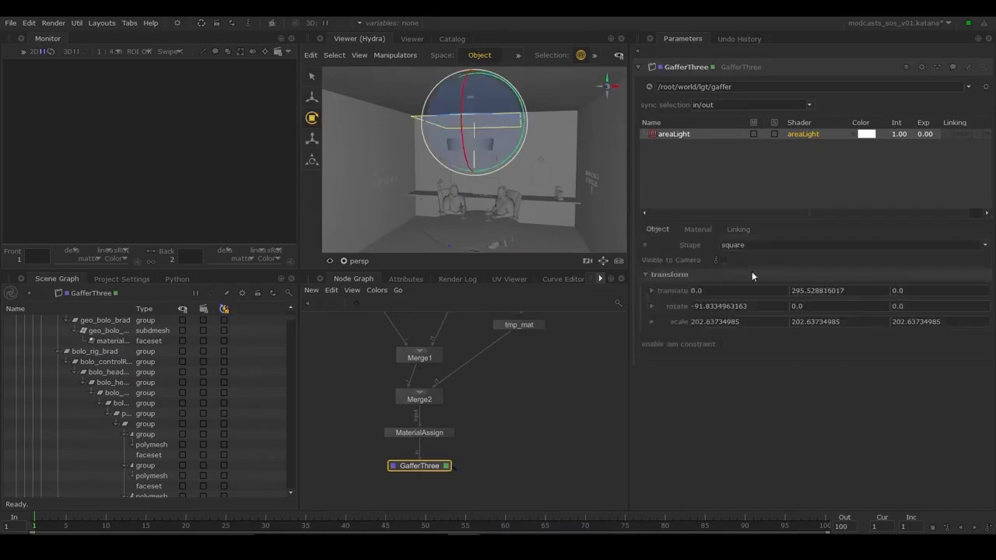
pyautogui.press('w')
# Add a RenderSettings node connected below GafferThree and open its parameters
pyautogui.moveTo(442, 467); pyautogui.dragTo(446, 409, button='middle')
pyautogui.press('Tab')
pyautogui.write('render')
pyautogui.click(445, 423)
pyautogui.click(426, 449)
pyautogui.click(426, 414)
pyautogui.click(428, 448)
pyautogui.click(457, 451)
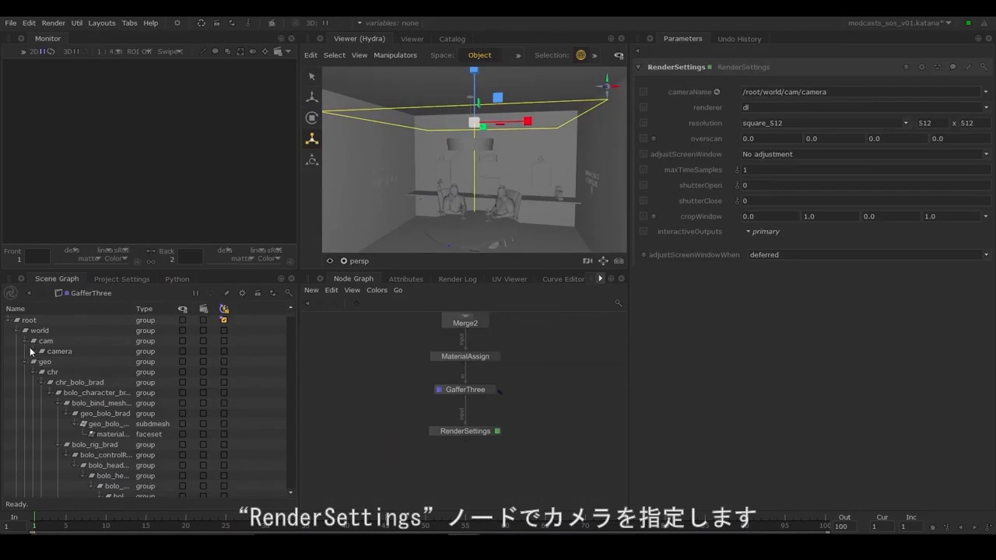
# Configure RenderSettings with camera /root/world/cam/camera/camera_Cam, HD resolution and the screen window option Adjust height to match resolution
pyautogui.click(31, 352)
pyautogui.moveTo(72, 363); pyautogui.dragTo(778, 94)
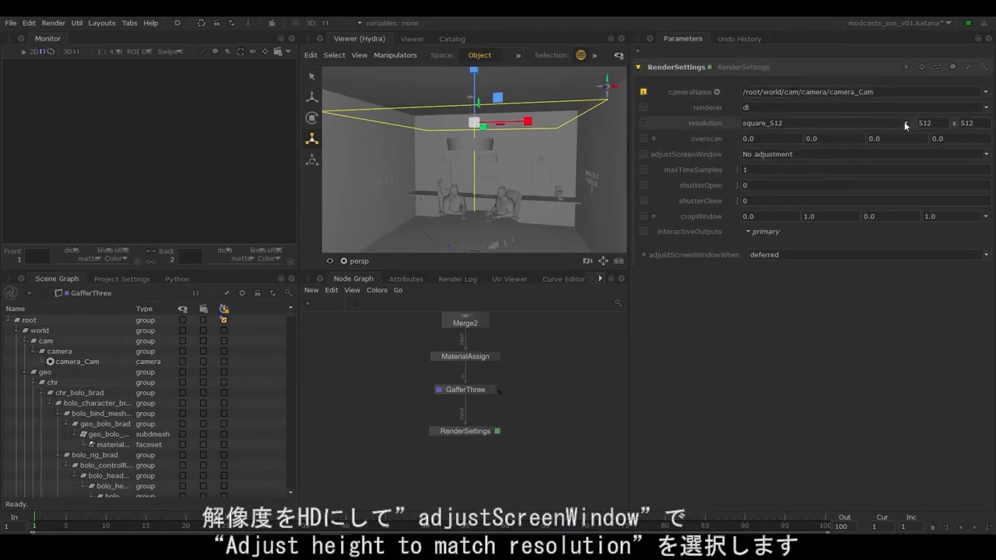
pyautogui.click(906, 123)
pyautogui.click(768, 185)
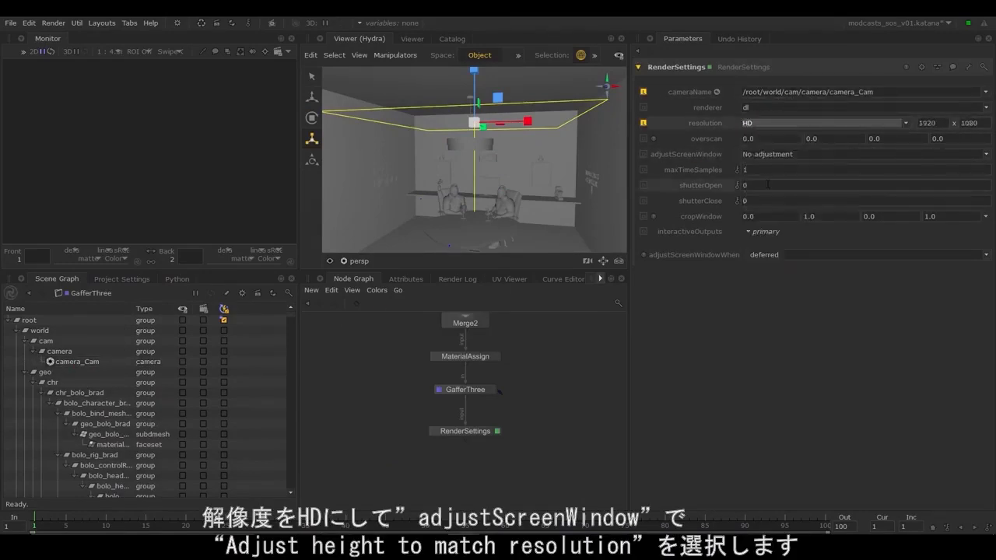
pyautogui.click(772, 154)
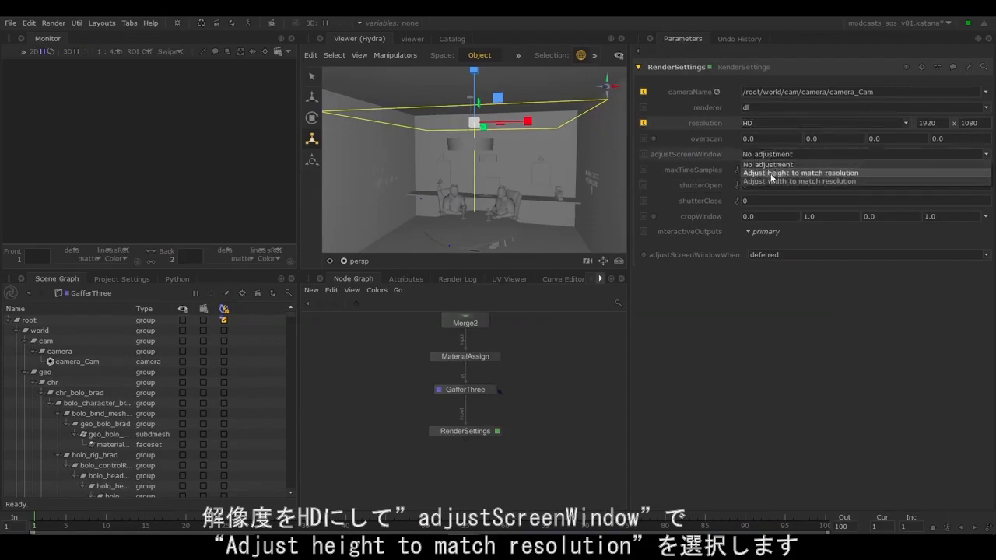
pyautogui.click(771, 173)
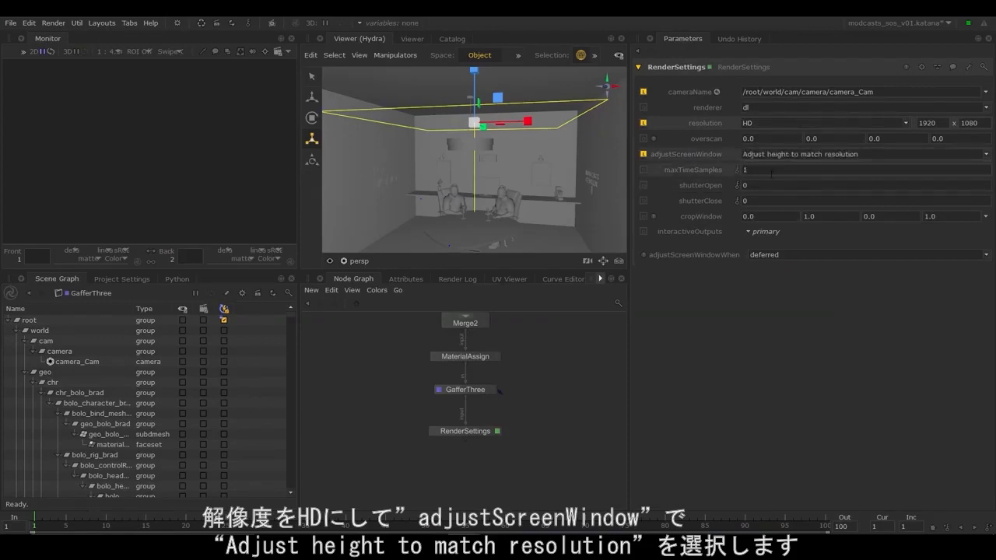
# Add a DlSettings node connected below RenderSettings
pyautogui.press('Tab')
pyautogui.click(467, 418)
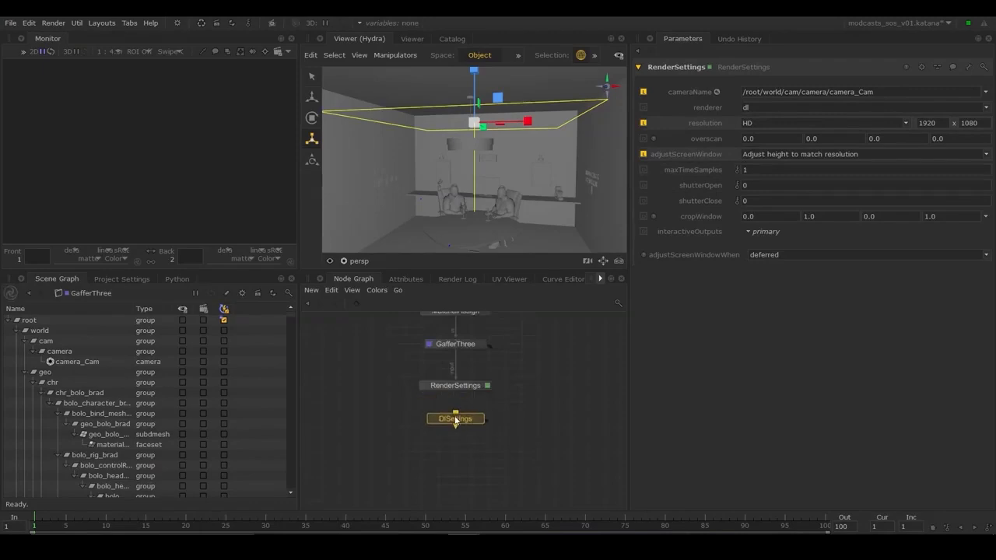
pyautogui.click(474, 434)
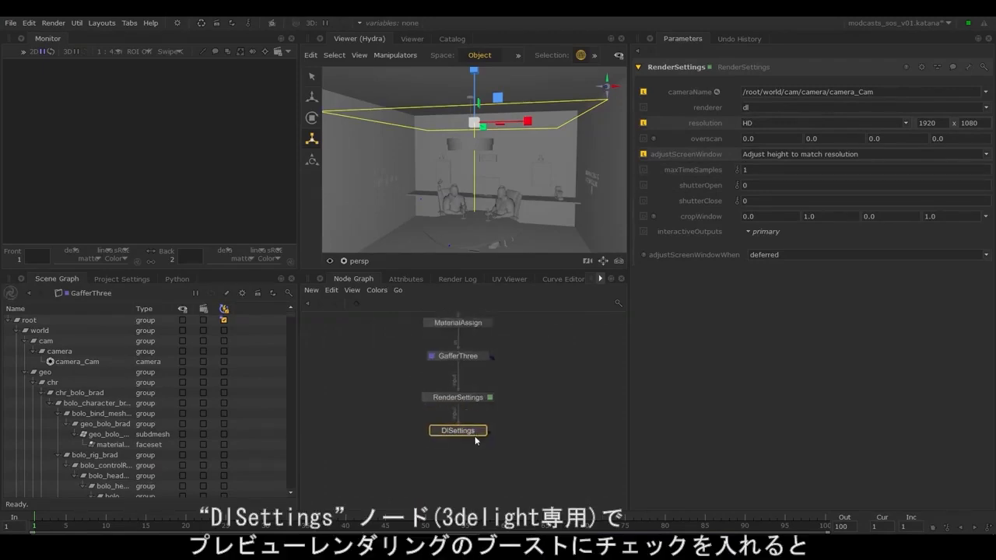
# Enable Interactive Previewing with Speed Boost in the DlSettings overrides and set the Sampling reduction to 25%
pyautogui.click(646, 149)
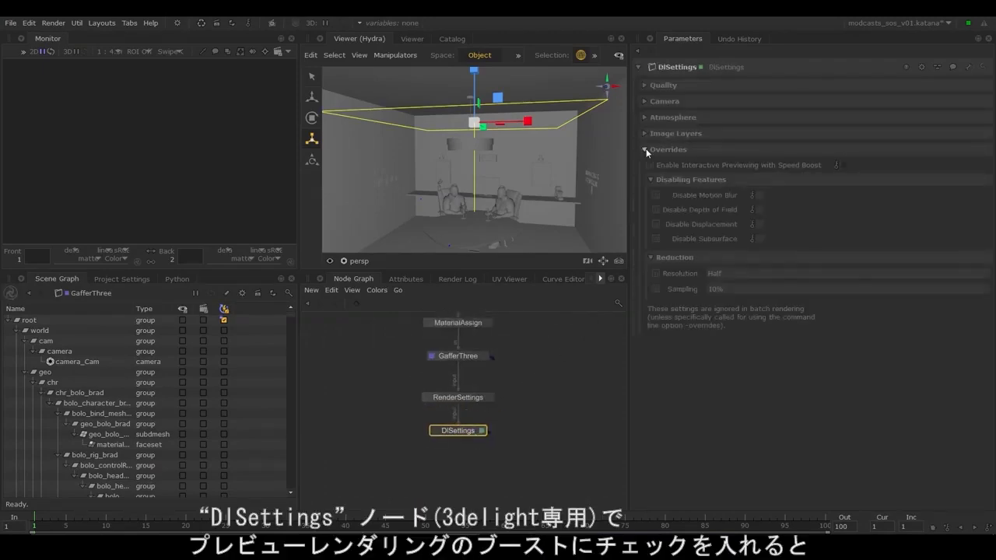
pyautogui.click(839, 165)
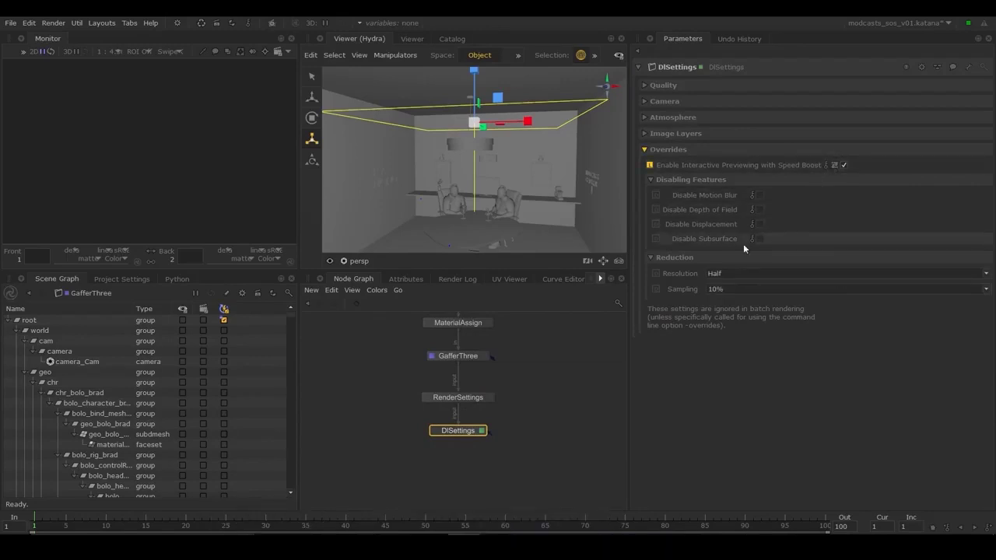
pyautogui.click(722, 292)
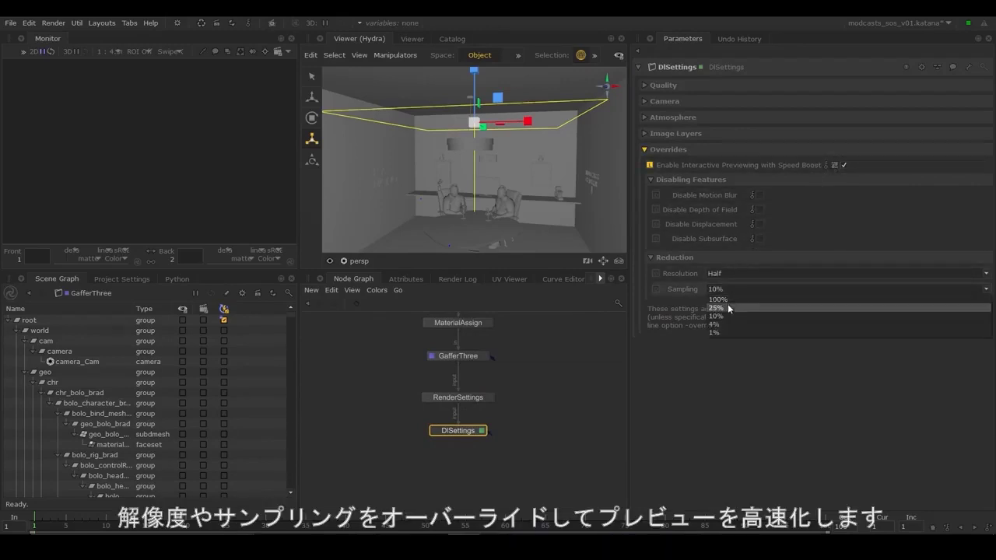
pyautogui.click(728, 304)
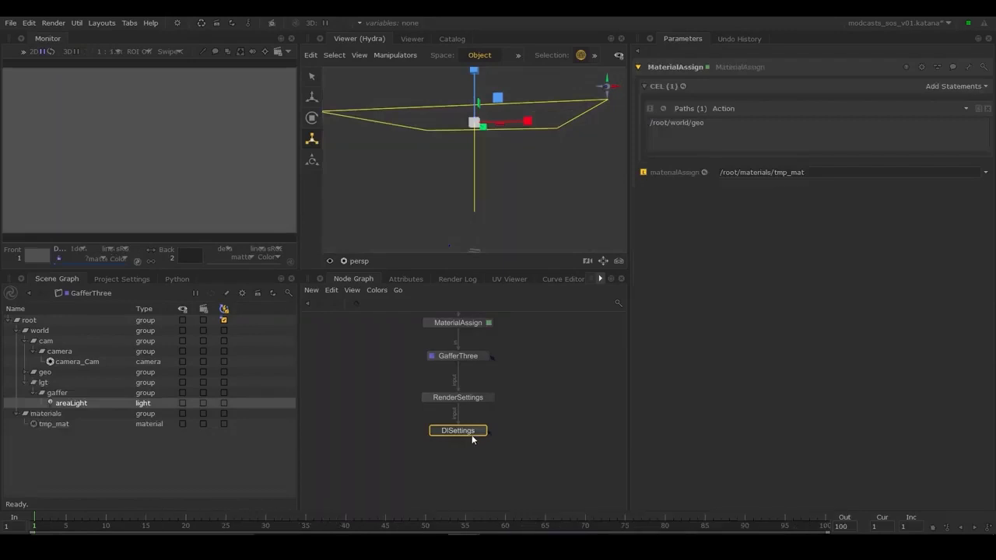
# Select the DlSettings node and make it the viewed node for the scene graph
pyautogui.click(469, 433)
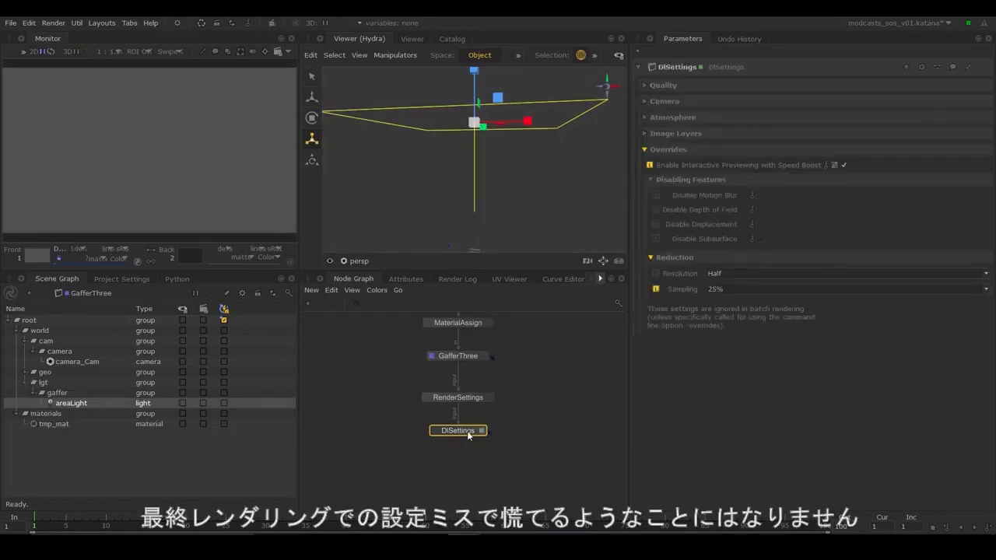
pyautogui.press('v')
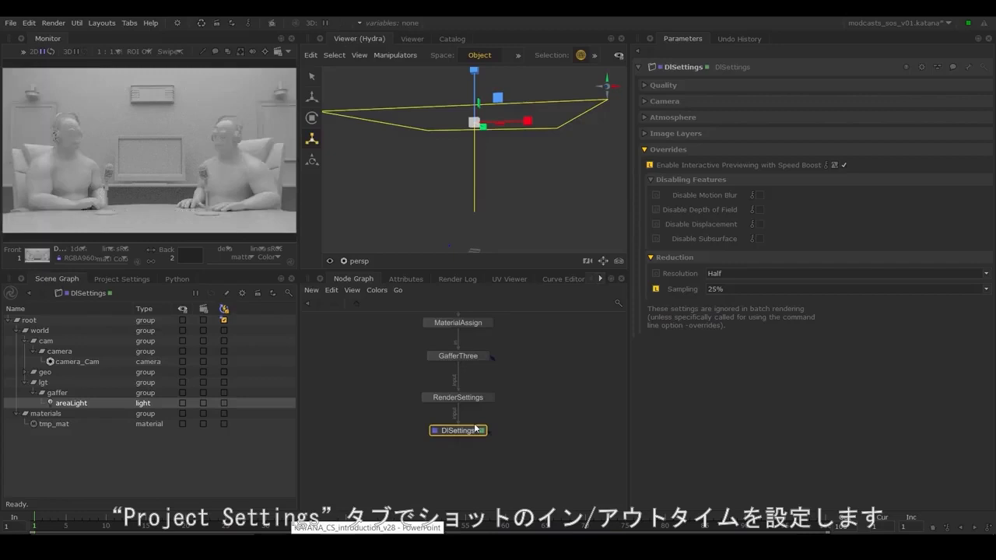
# Set the project's inTime to 1001 and outTime to 1150, and return to the scene graph
pyautogui.click(113, 279)
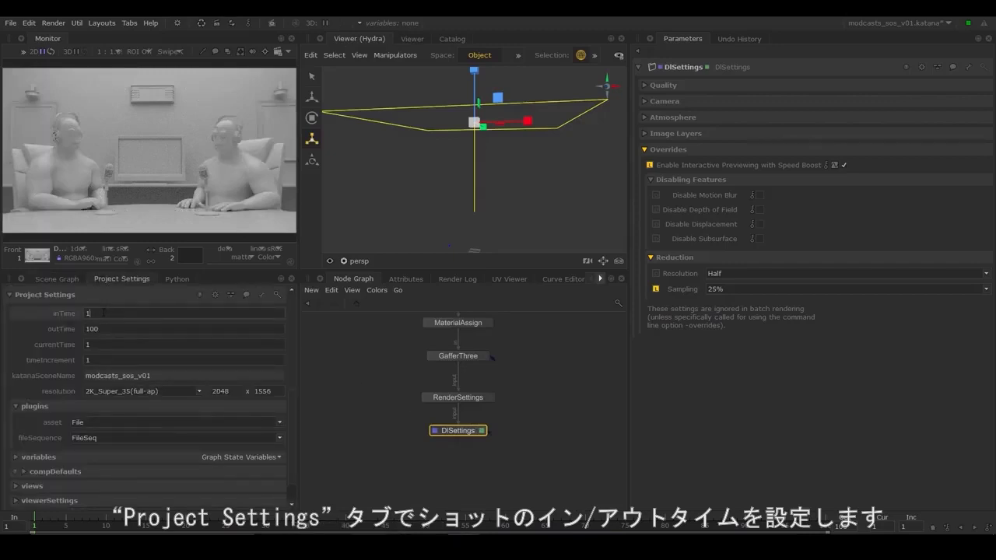
pyautogui.write('1001')
pyautogui.press('Tab')
pyautogui.write('1')
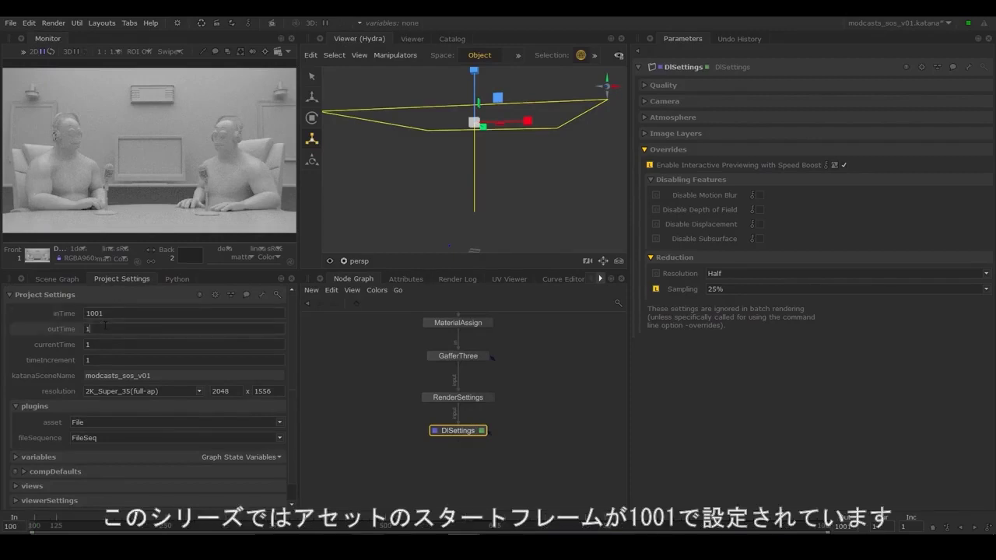
pyautogui.write('150')
pyautogui.press('Return')
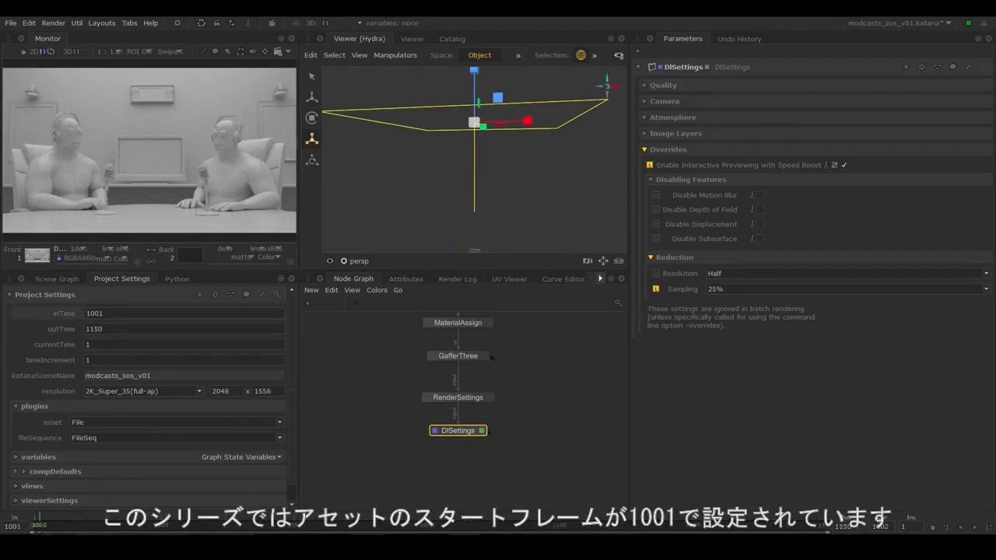
pyautogui.click(64, 280)
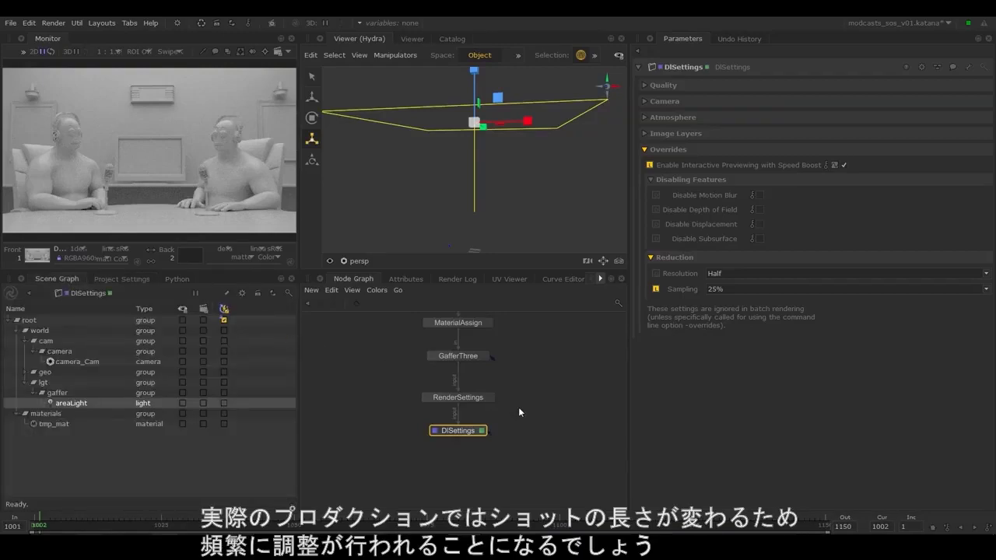
# Start a preview render from the DlSettings node
pyautogui.rightClick(466, 430)
pyautogui.click(498, 448)
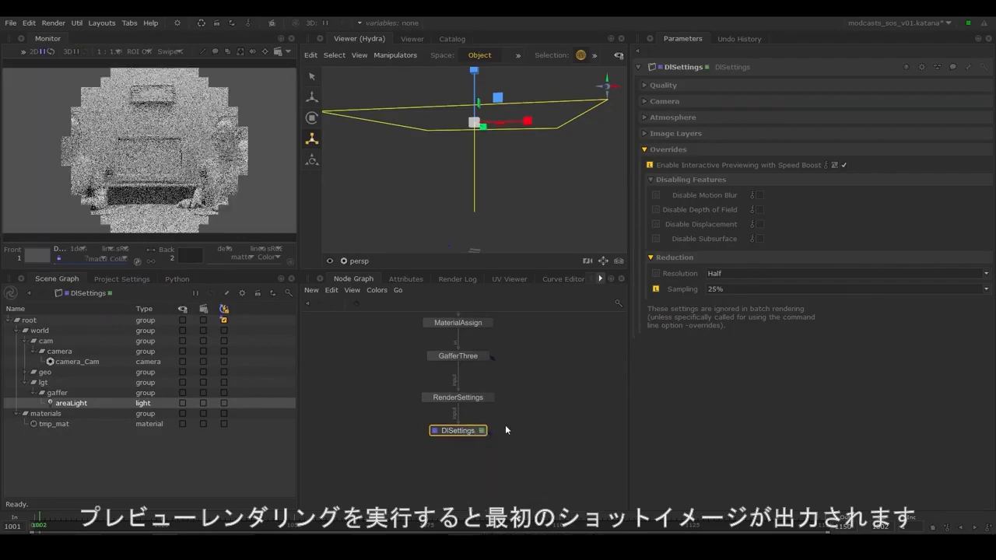
# Duplicate the Shot_01 group and place the copy beside the original
pyautogui.moveTo(464, 331); pyautogui.dragTo(505, 506, button='middle')
pyautogui.scroll(3, 488, 422)
pyautogui.click(473, 399)
pyautogui.moveTo(473, 398); pyautogui.dragTo(402, 391)
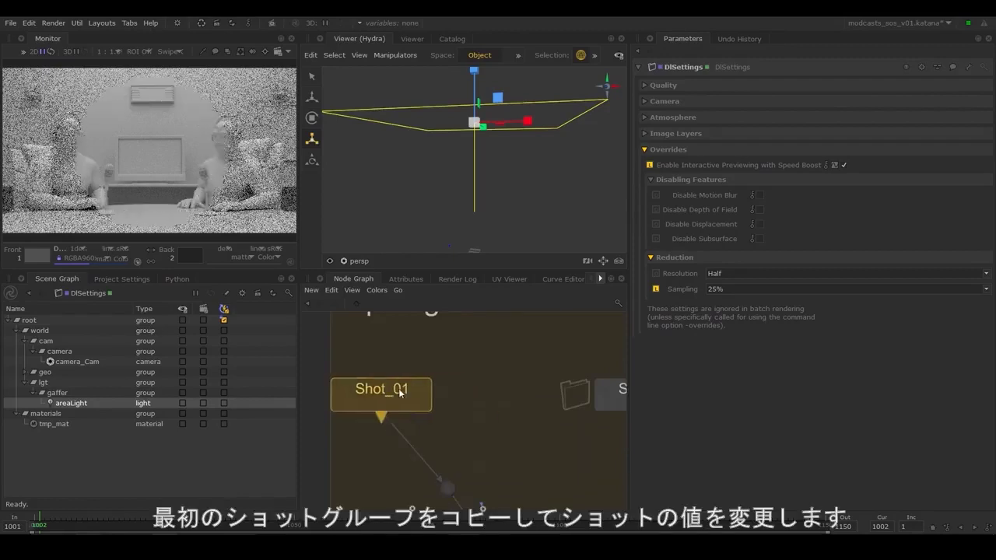
pyautogui.hotkey('ctrl', 'c')
pyautogui.hotkey('ctrl', 'v')
pyautogui.click(503, 394)
# Open the Shot_02 group and change the shot number in chr_bolo_brad_02's abcAsset expression to 0020
pyautogui.press('e')
pyautogui.click(513, 407)
pyautogui.press('e')
pyautogui.click(730, 102)
pyautogui.click(771, 118)
pyautogui.press('BackSpace')
pyautogui.write('2e')
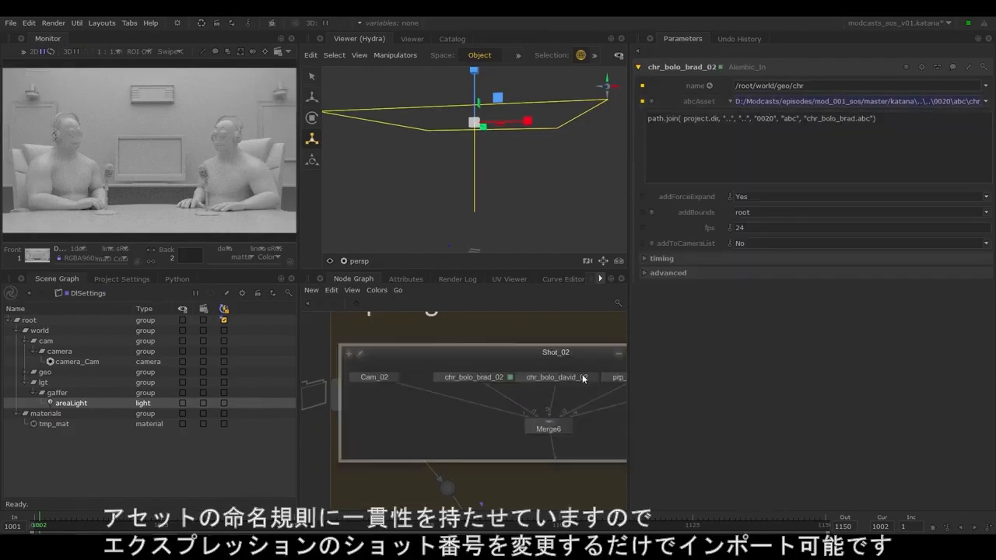
# Change the shot number in chr_bolo_david_02's abcAsset expression to 0020
pyautogui.click(582, 379)
pyautogui.press('e')
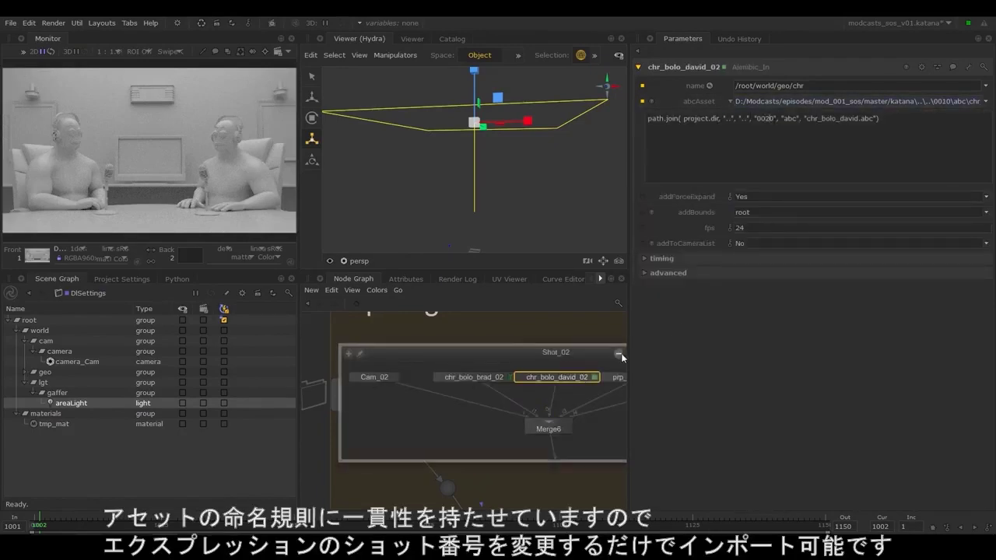
pyautogui.click(619, 354)
# Change the shot number to 0020 in the abcAsset expressions of Shot_02's prop Alembic imports, including prp_chair_02_02
pyautogui.moveTo(594, 400); pyautogui.dragTo(445, 401, button='middle')
pyautogui.click(488, 392)
pyautogui.doubleClick(514, 379)
pyautogui.click(730, 102)
pyautogui.moveTo(765, 119); pyautogui.dragTo(771, 119)
pyautogui.write('2')
pyautogui.click(609, 379)
pyautogui.click(730, 102)
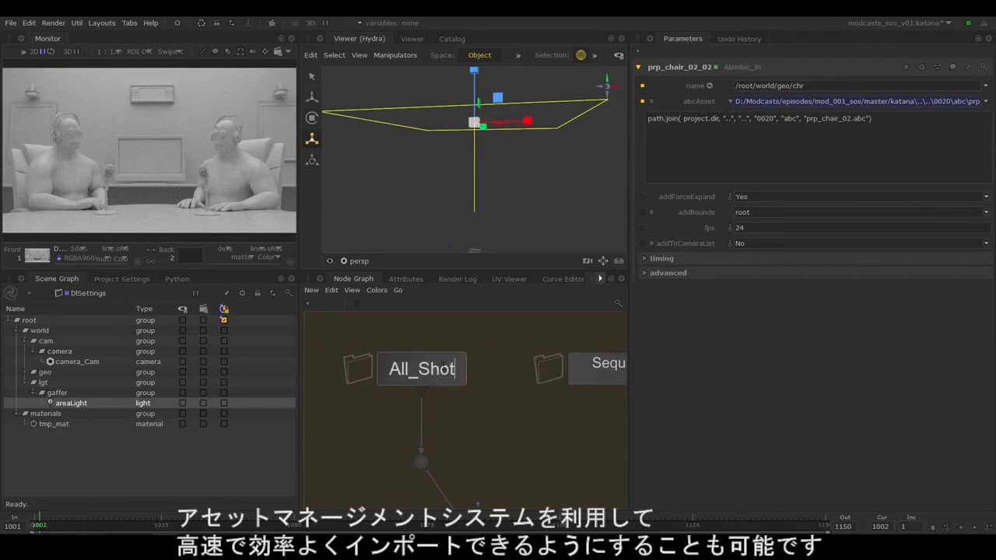
# Name the shots group All_Shots and expand it to review the individual shot groups inside
pyautogui.press('Return')
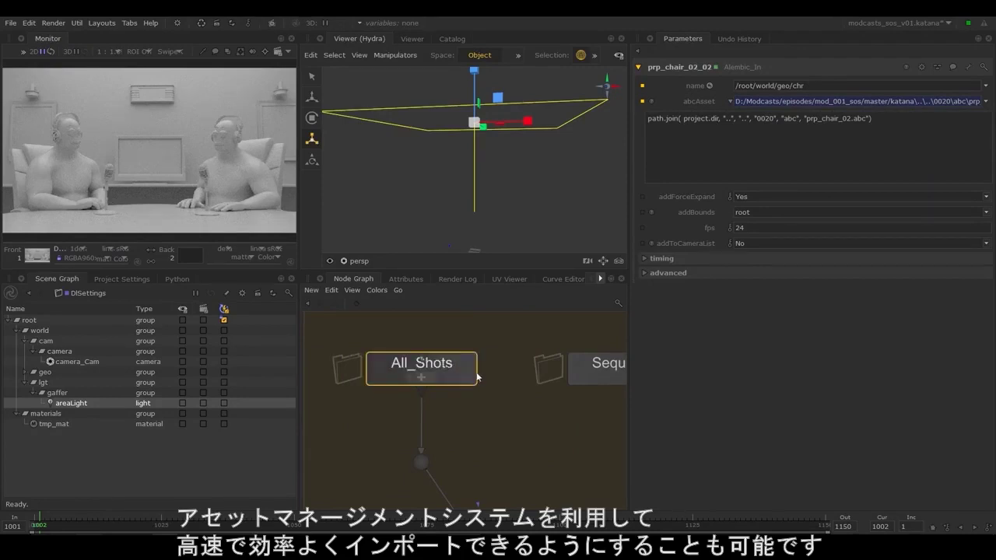
pyautogui.click(420, 379)
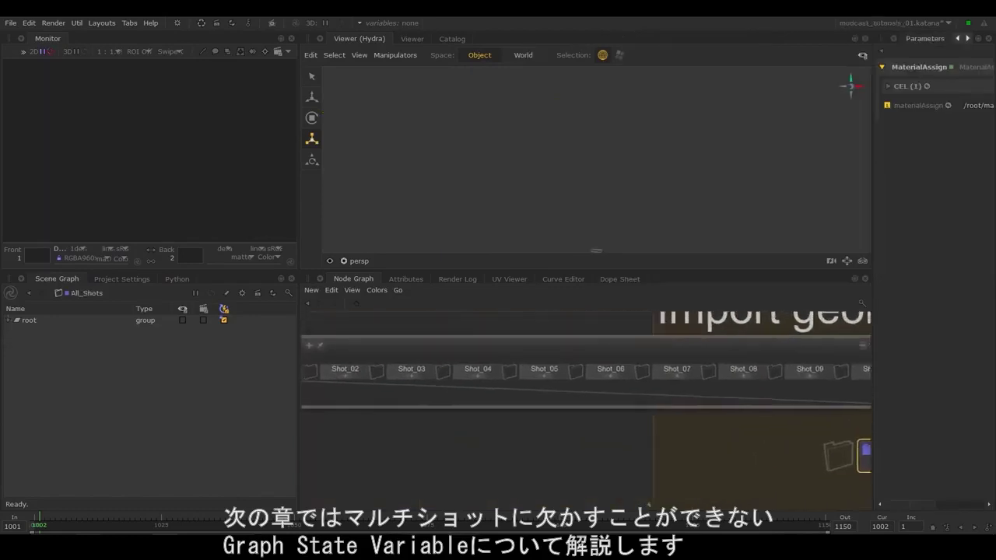
pyautogui.moveTo(789, 407); pyautogui.dragTo(905, 409, button='middle')
pyautogui.moveTo(792, 415); pyautogui.dragTo(477, 424, button='middle')
pyautogui.moveTo(781, 398)
pyautogui.mouseDown(button='middle')
pyautogui.moveTo(522, 375)
pyautogui.moveTo(359, 385)
pyautogui.mouseUp(button='middle')
pyautogui.moveTo(531, 390); pyautogui.dragTo(416, 387, button='middle')
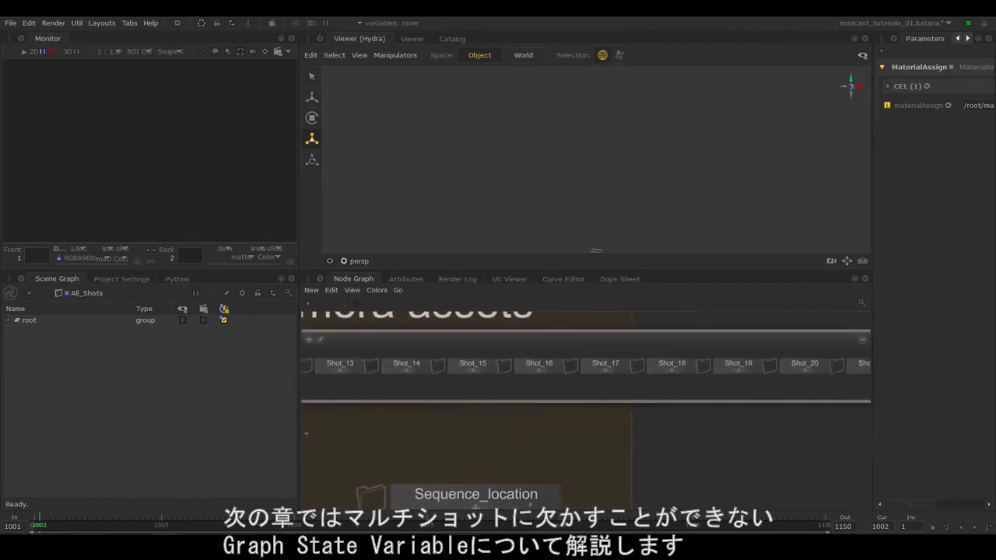